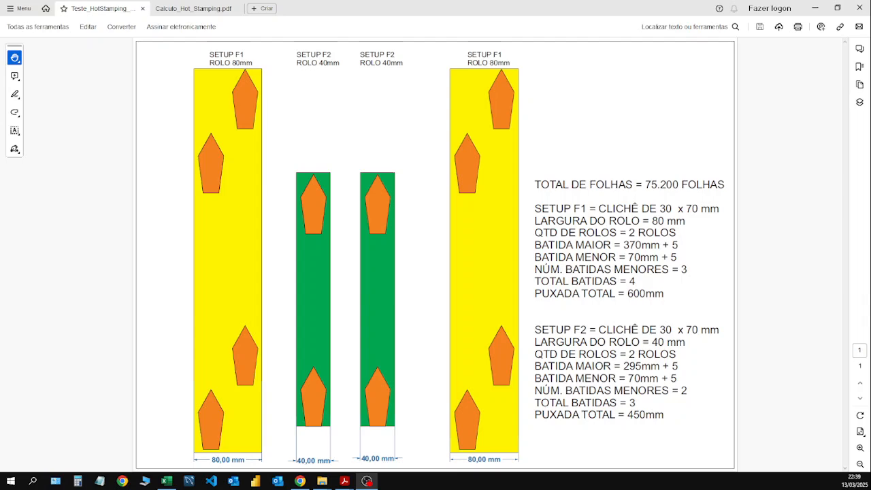
- Switch to the HotStamping_V1.1 workbook in Excel and clear all fields of the calculation form, confirming the reset
left_click(817, 11)
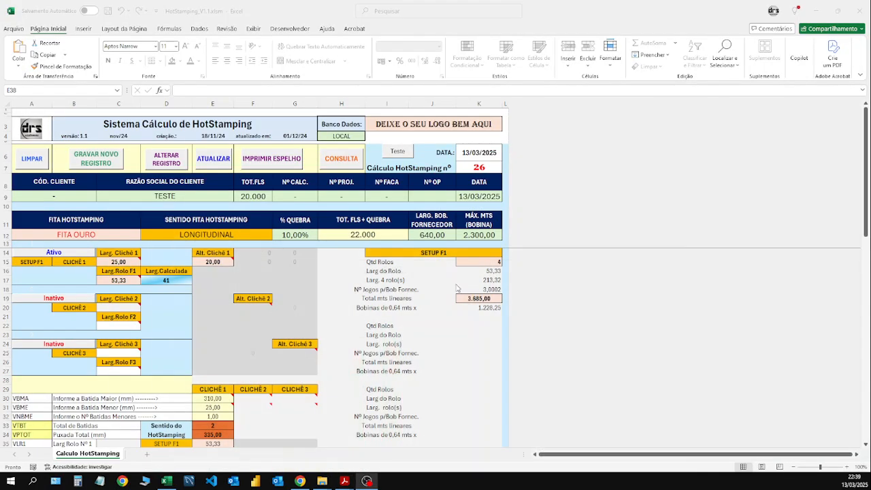
left_click(30, 164)
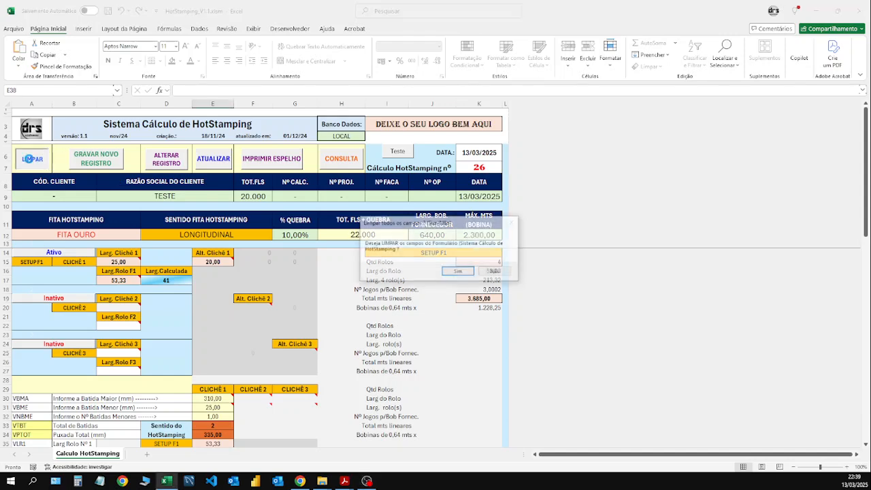
left_click(457, 271)
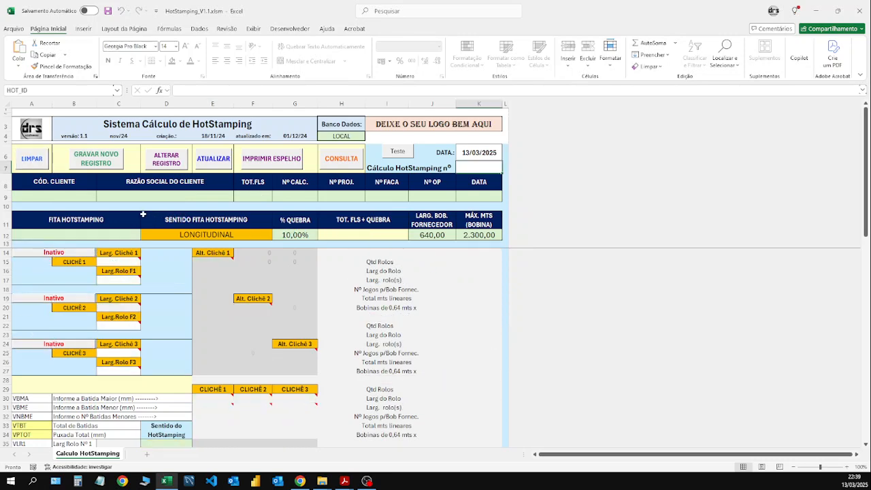
- Enter "-" as the customer code and "TESTE 3 SETUPS" as the company name in the header row
left_click(68, 195)
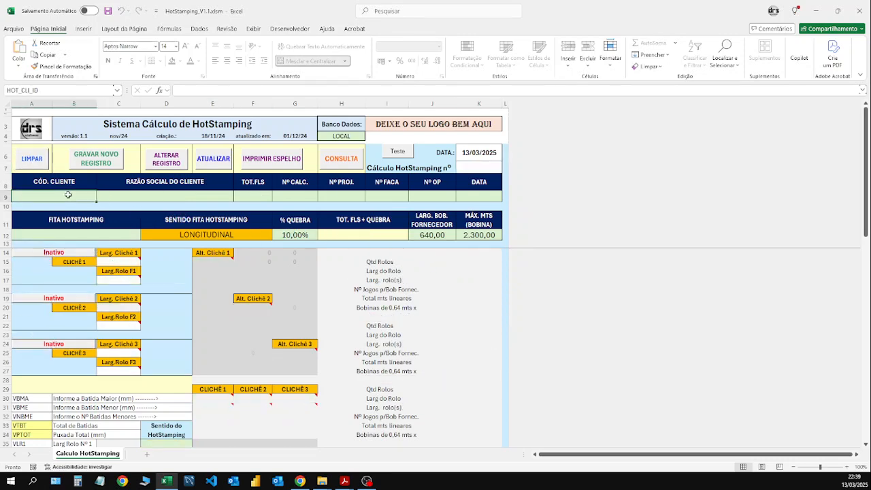
type("-")
key("Tab")
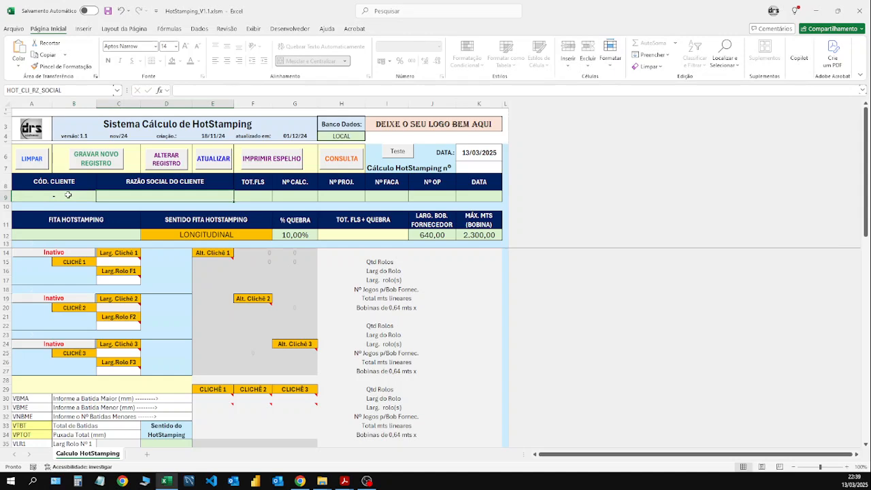
type("TESTE")
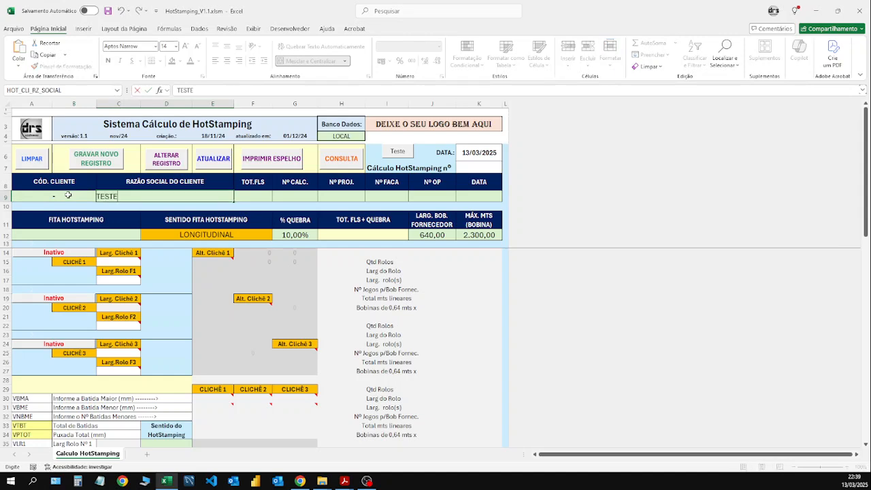
type(" 3 SETUPS")
key("Tab")
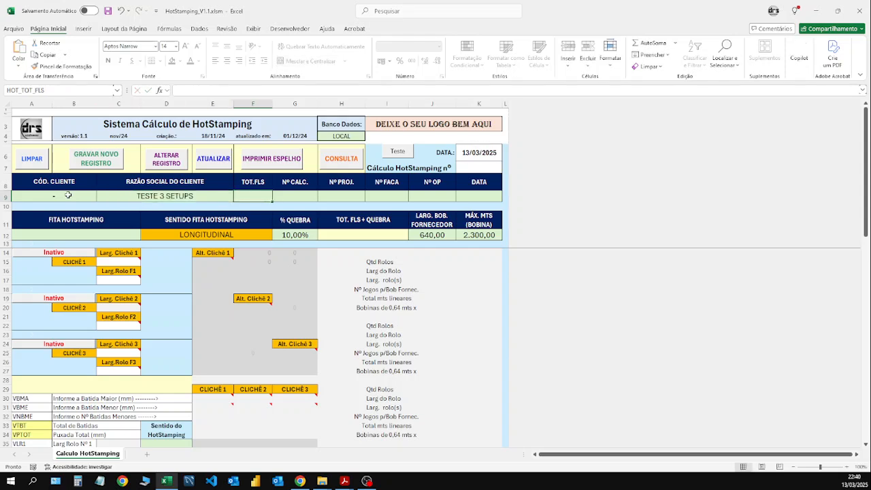
- Check the sheet total in the layout PDF and enter 75200 as the total sheets in the workbook
key("alt+Tab")
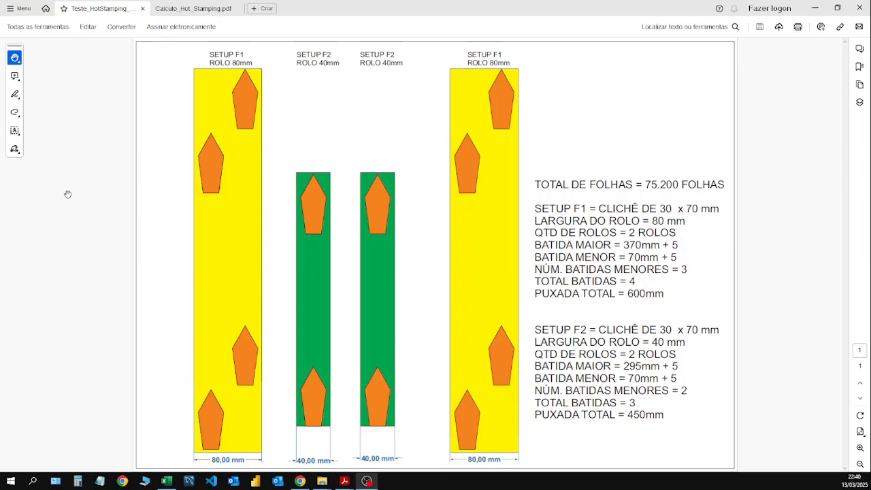
key("alt+Tab")
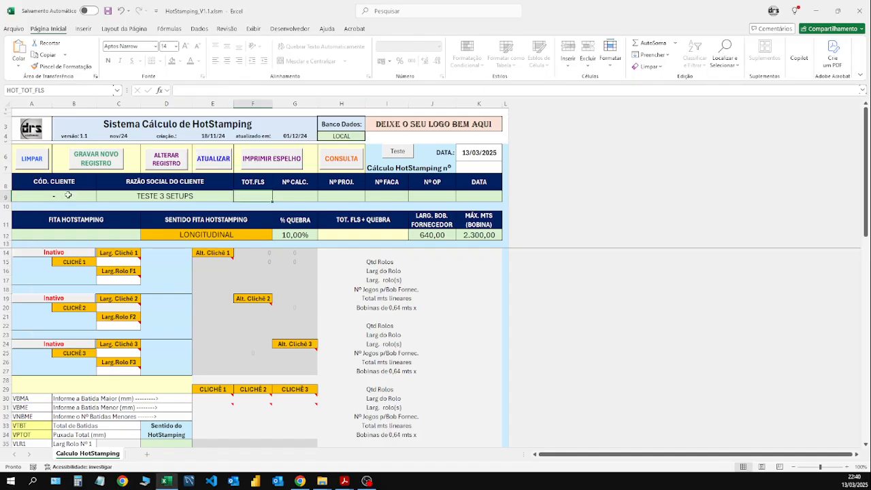
type("75200")
key("Tab")
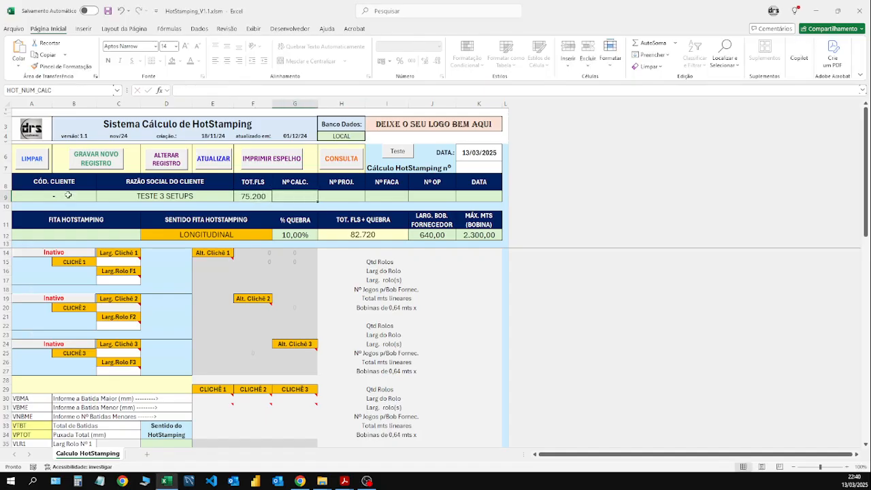
- Fill the calculation, project, die and OP number fields with "-" and set the record date to 13/03/2025
type("-")
key("Tab")
type("-")
key("Tab")
type("-")
key("Tab")
key("Tab")
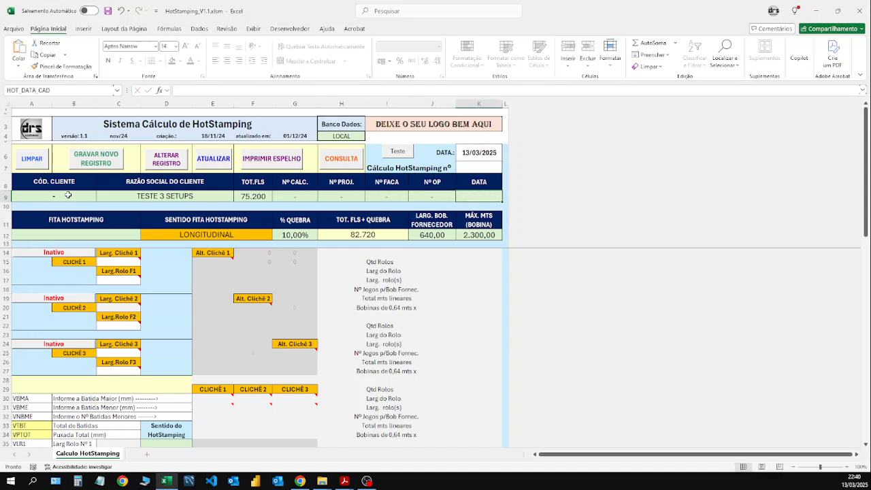
type("13/03/2025")
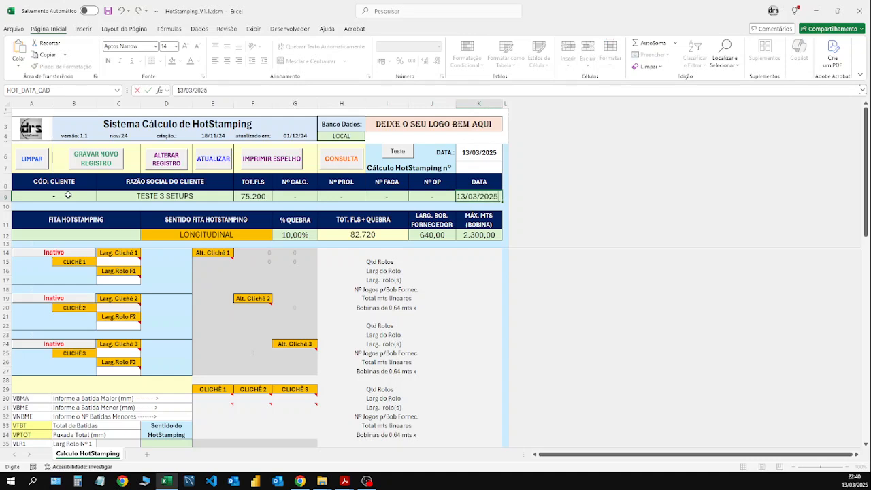
key("Tab")
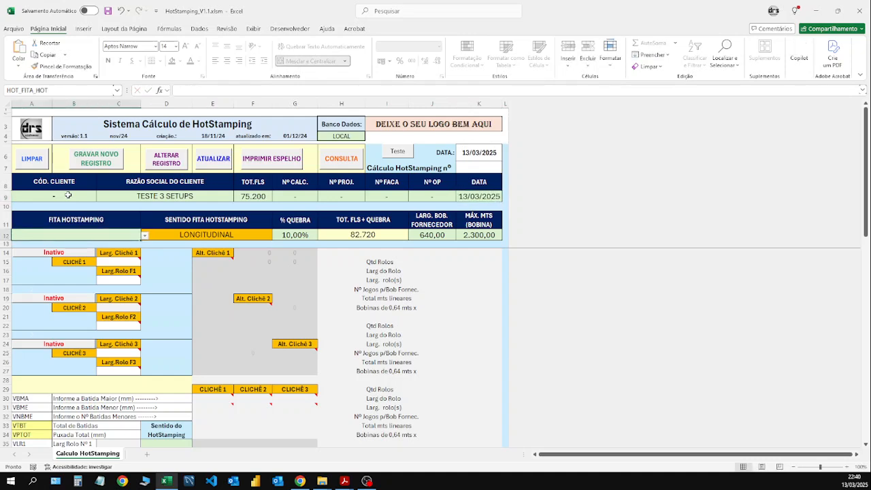
- Choose HOLOGRAFICA as the hot stamping ribbon, keeping the direction, supplier coil width and maximum metres at their defaults
left_click(145, 235)
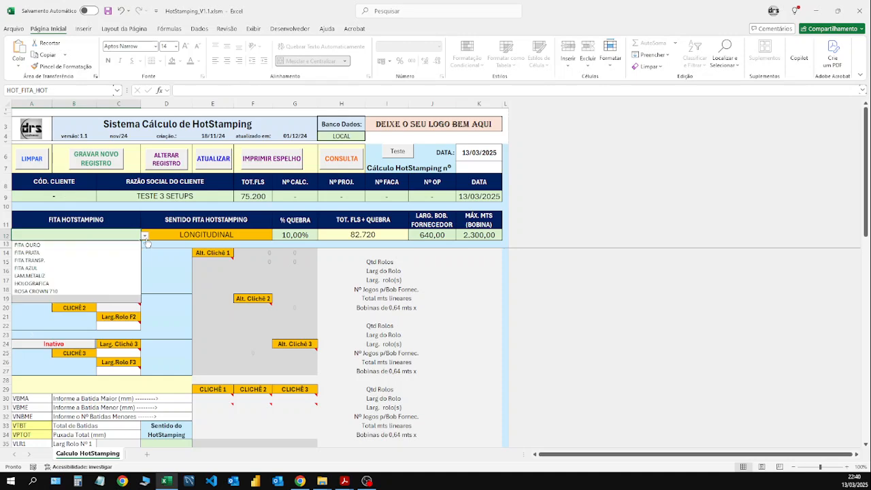
left_click(35, 283)
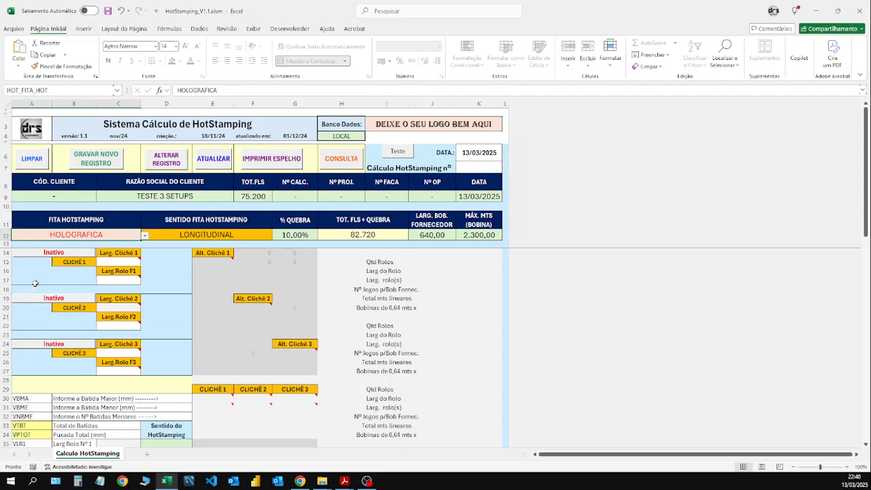
key("Tab")
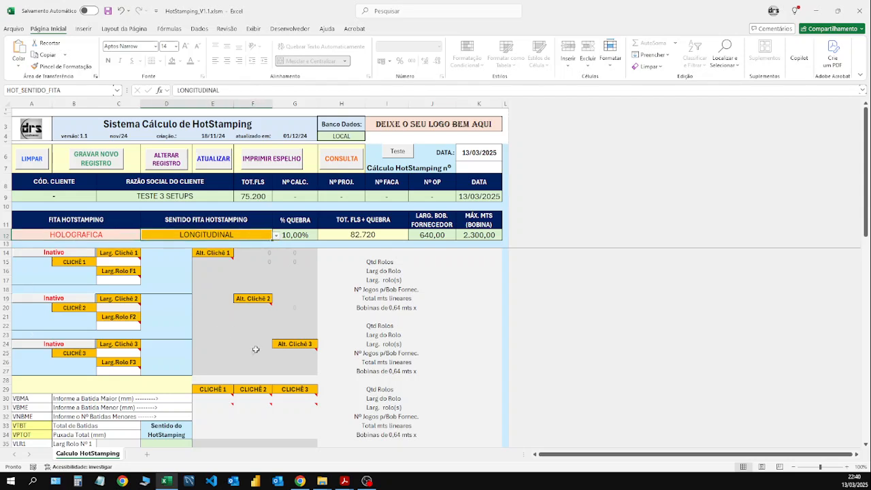
key("Tab")
key("Tab")
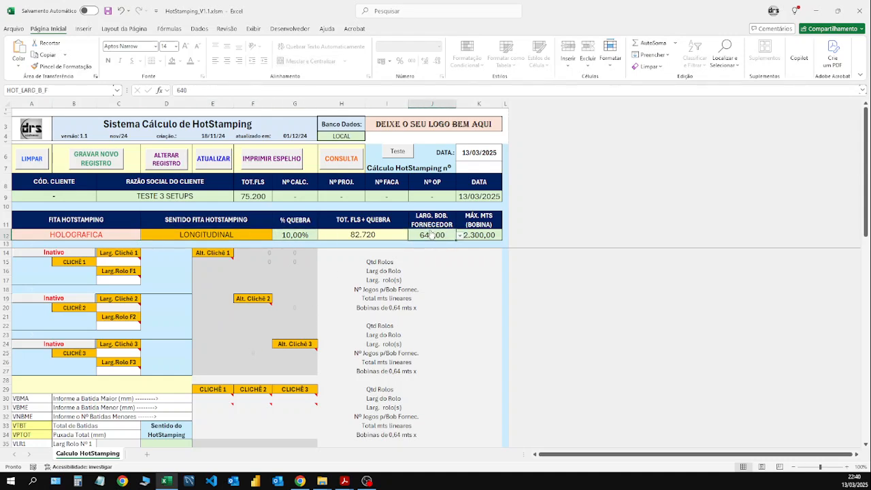
key("Tab")
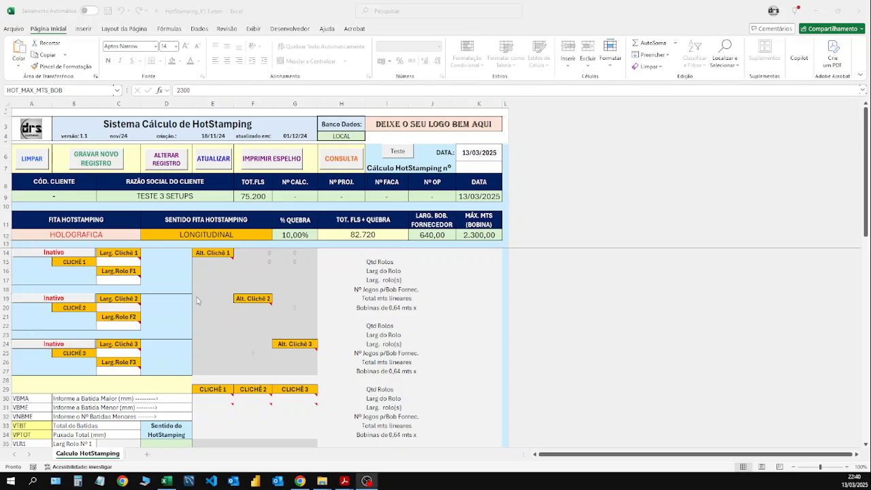
- Check the layout PDF for the setups used and activate Clichê 1 and Clichê 2 in the form
key("alt+Tab")
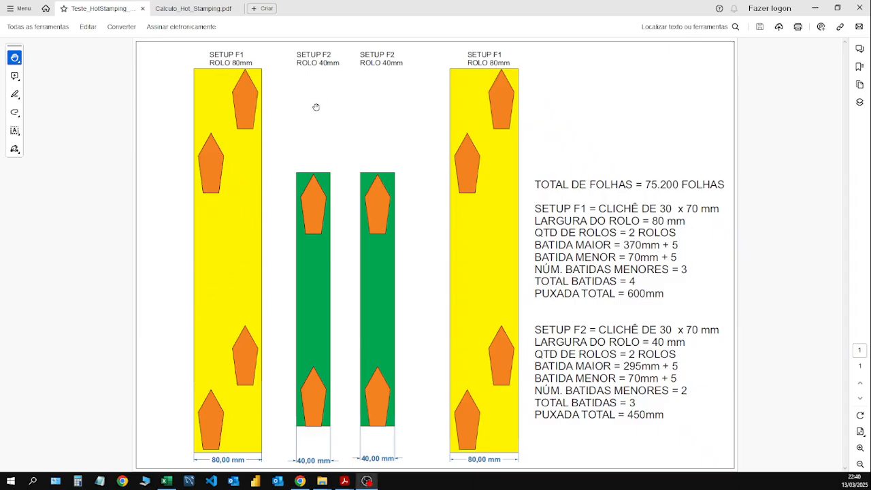
key("alt+Tab")
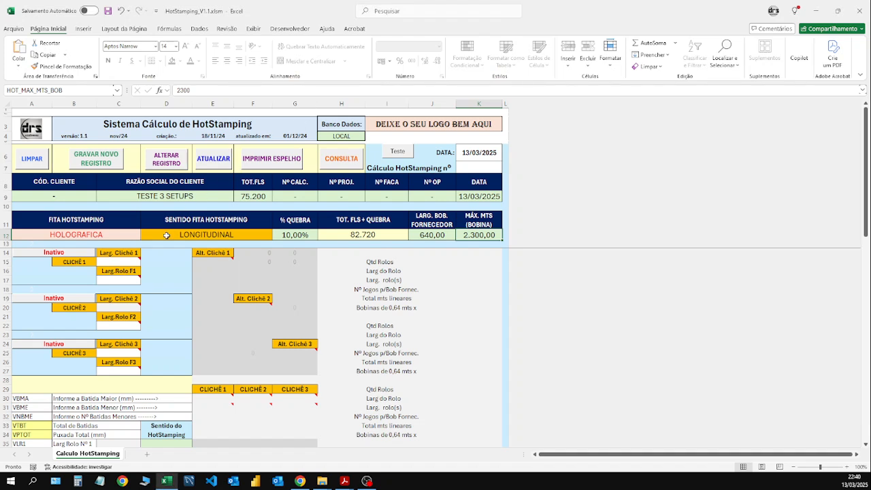
left_click(71, 253)
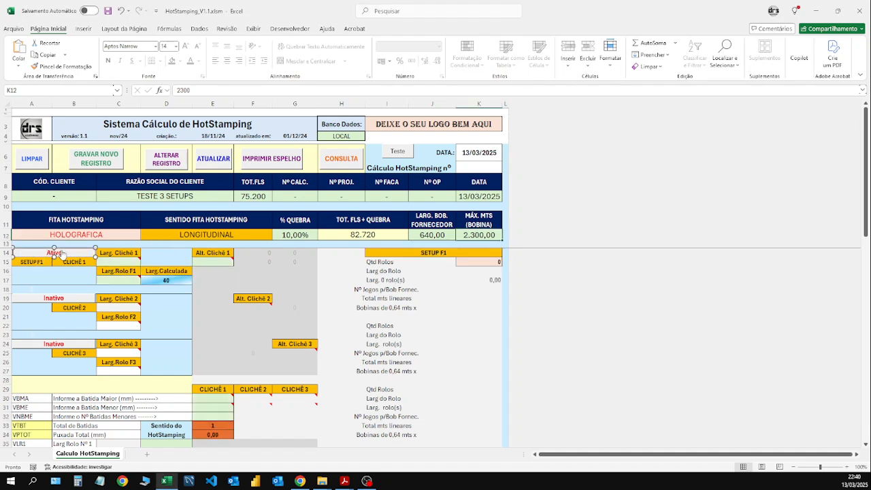
left_click(58, 303)
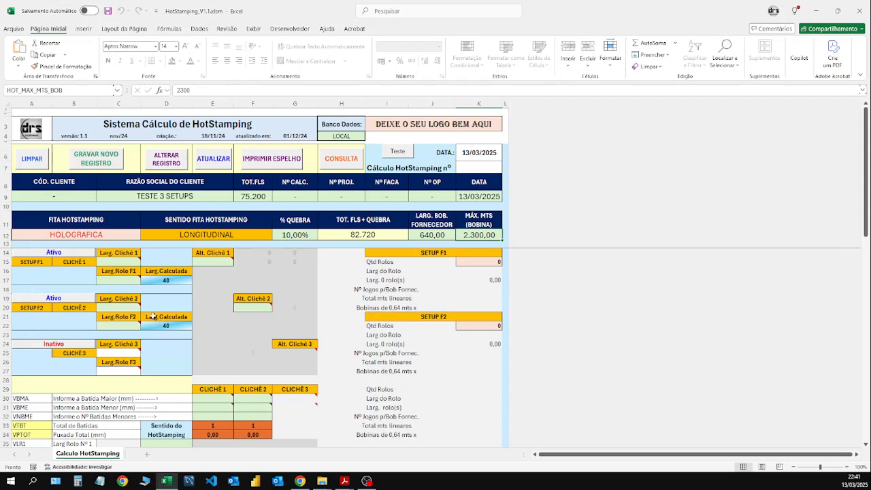
- Consult the layout PDF for setup F1 and enter a width of 30 and a height of 70 for Clichê 1
left_click(132, 261)
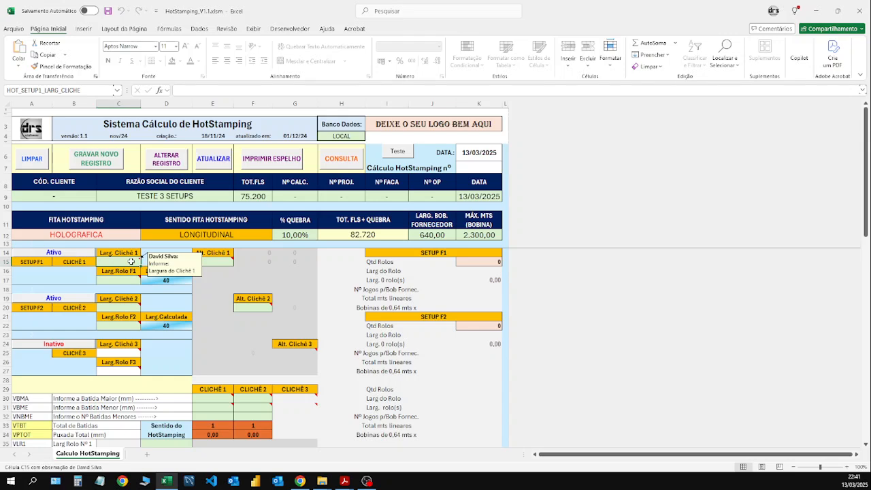
key("alt+Tab")
key("alt+Tab")
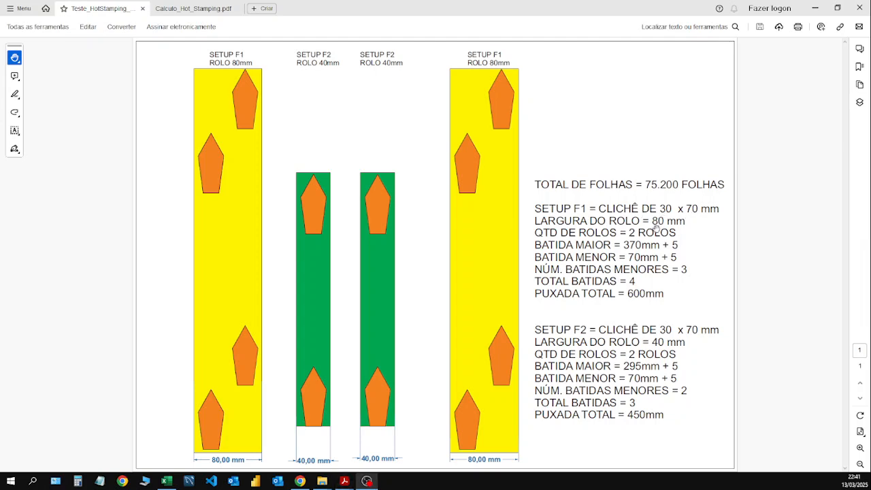
key("alt+Tab")
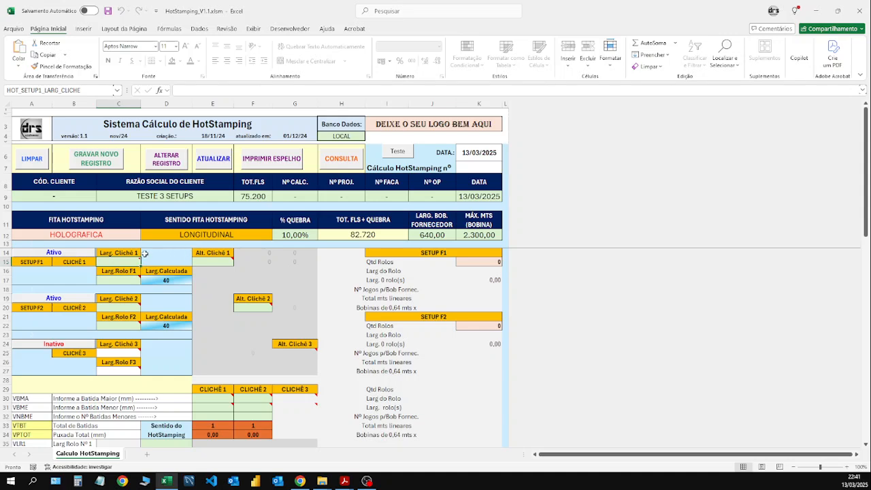
type("30")
key("Tab")
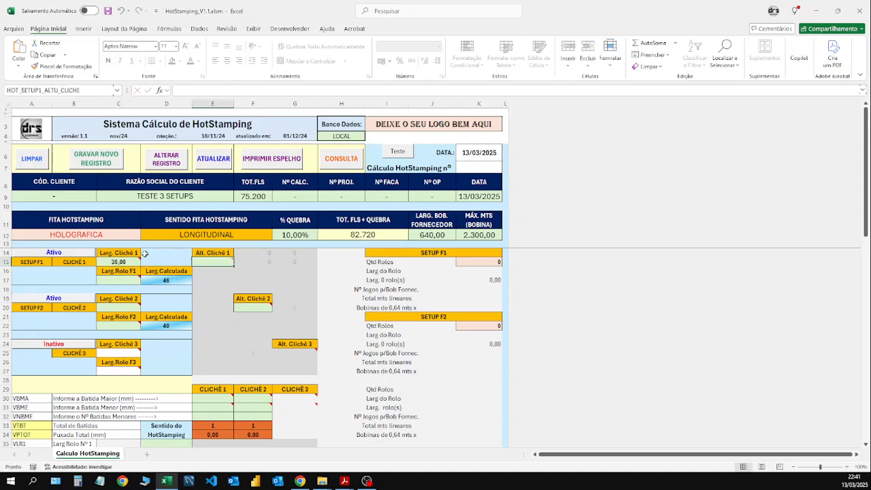
type("70")
key("Tab")
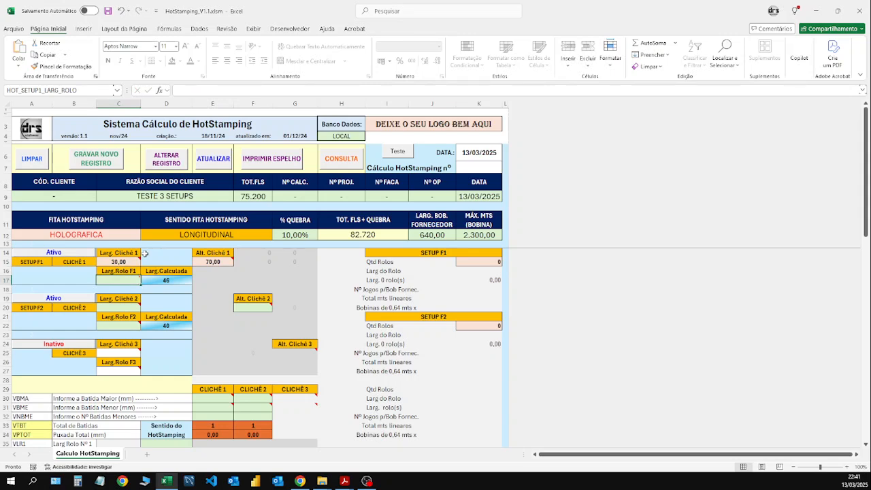
- Review the F1 roll layout in the PDF and set the roll F1 width to 80
key("alt+Tab")
key("alt+Tab")
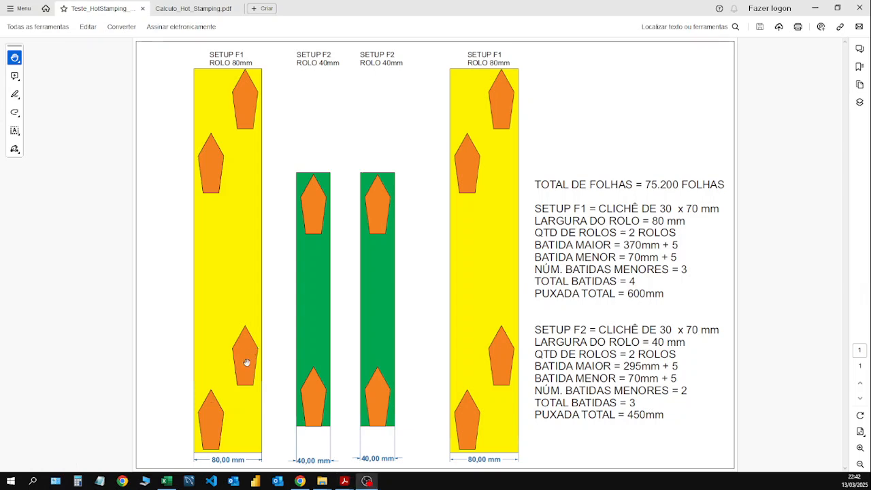
key("alt+Tab")
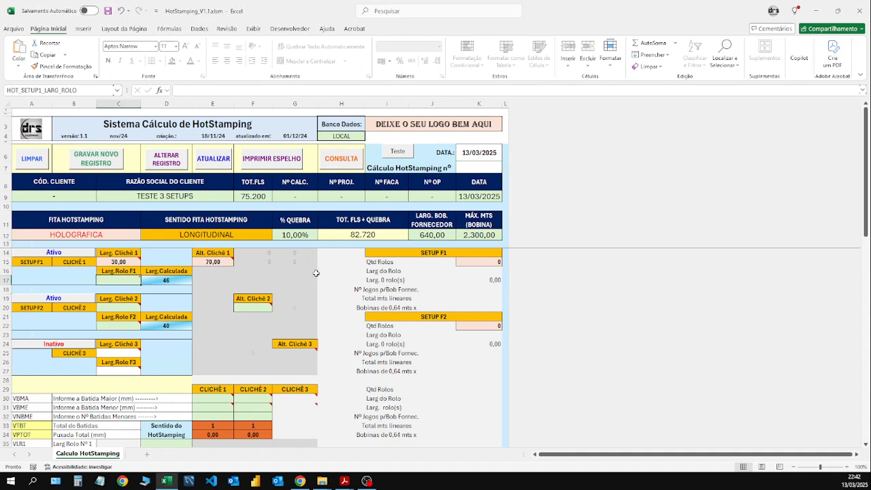
left_click(166, 280)
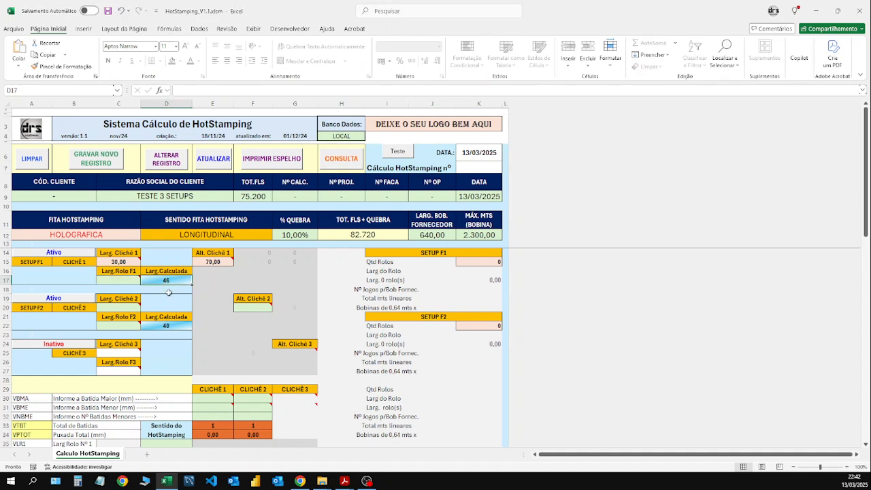
left_click(121, 280)
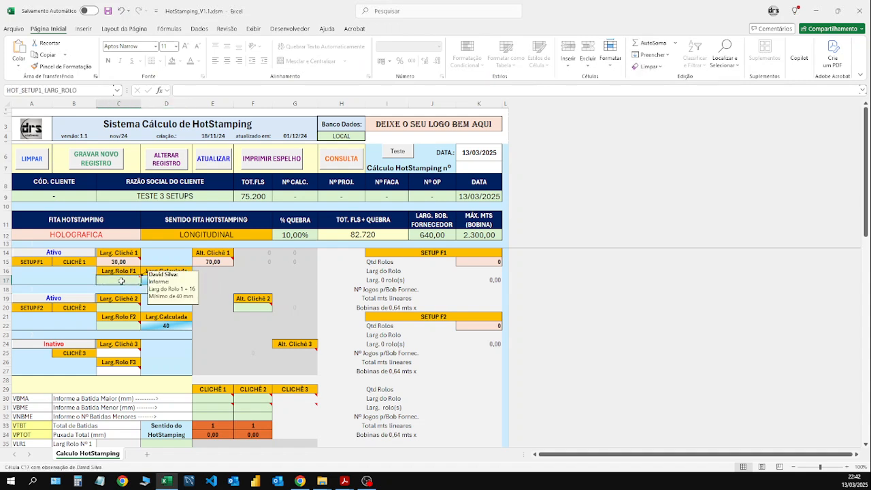
type("80")
key("Return")
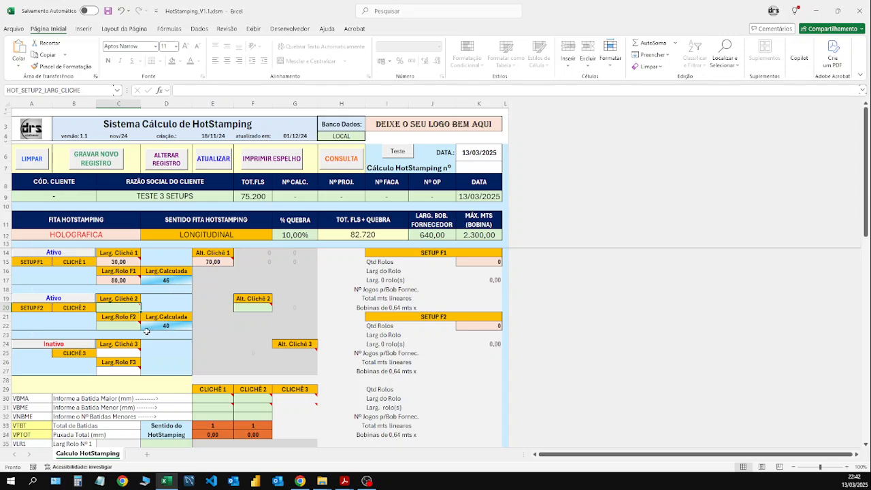
- Consult the layout PDF for setup F2 and enter a width of 30 and a height of 70 for Clichê 2
key("alt+Tab")
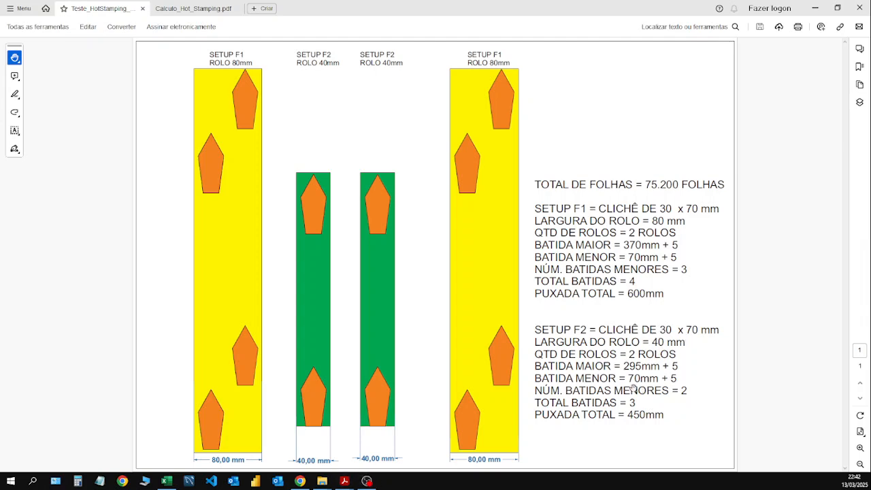
key("alt+Tab")
mouse_move(127, 309)
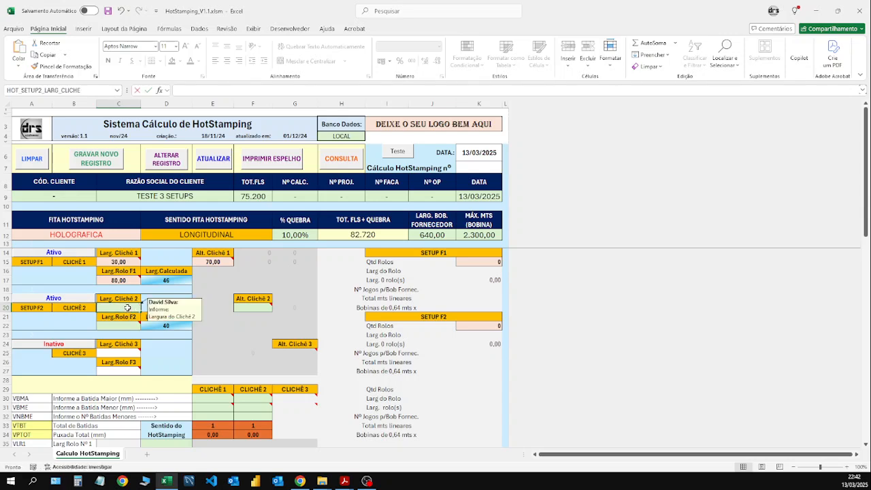
type("30")
key("Tab")
type("7")
key("Tab")
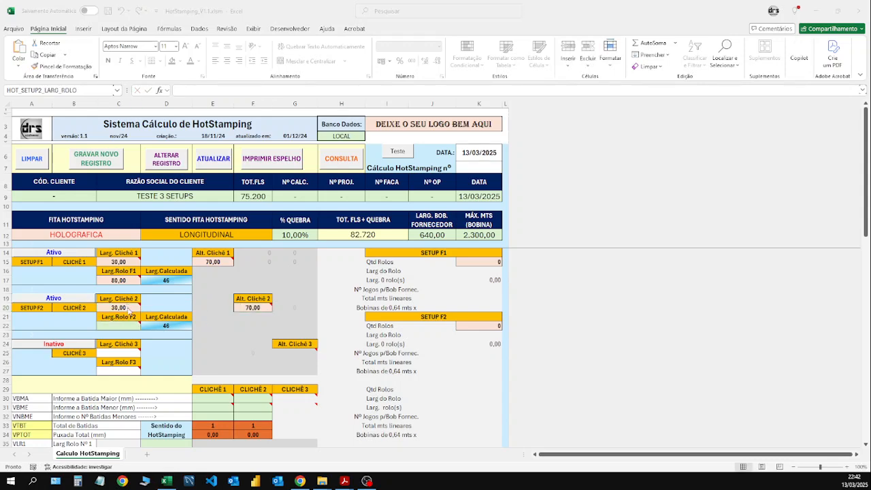
- Consult the layout PDF for setup F2 and set the roll F2 width to 40
key("alt+Tab")
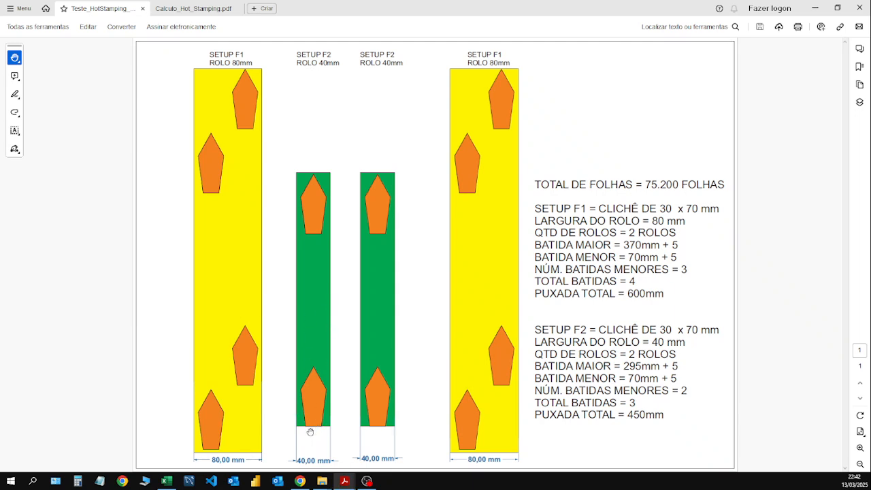
key("alt+Tab")
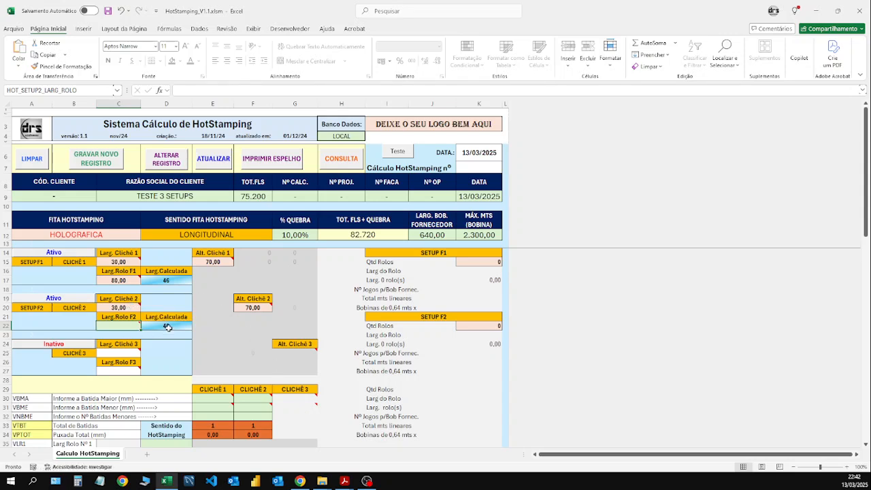
mouse_move(119, 326)
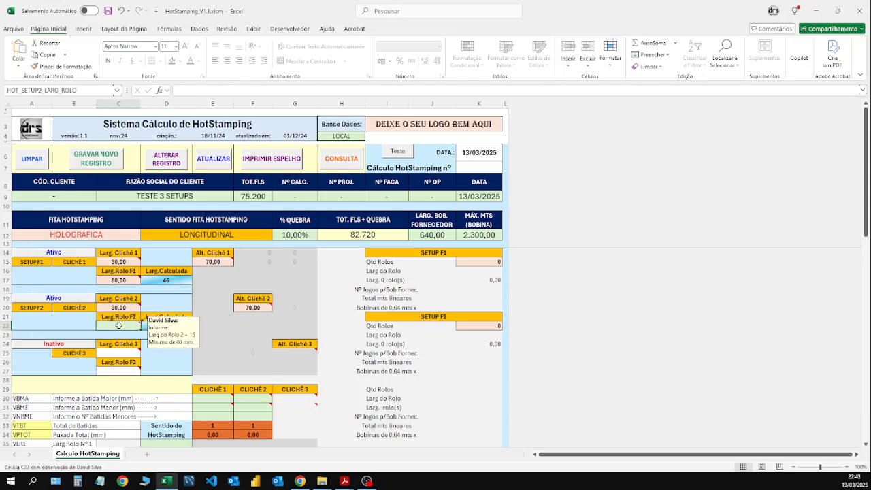
type("40")
key("Return")
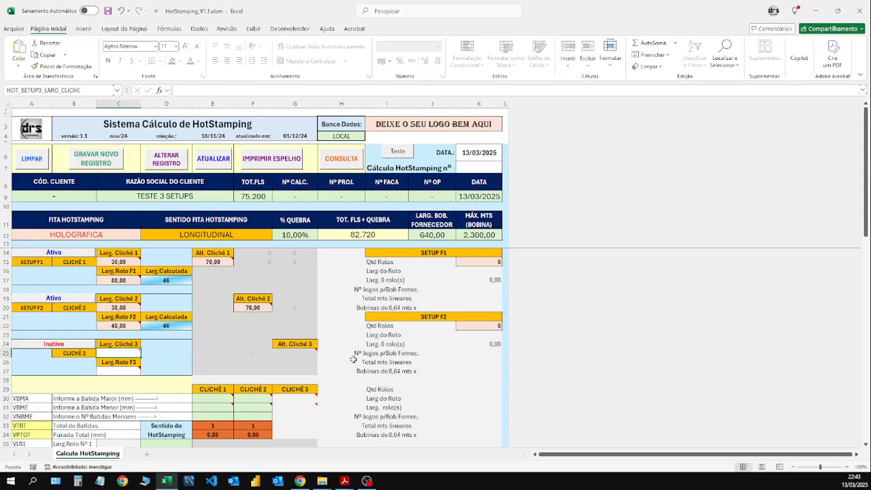
left_click(116, 325)
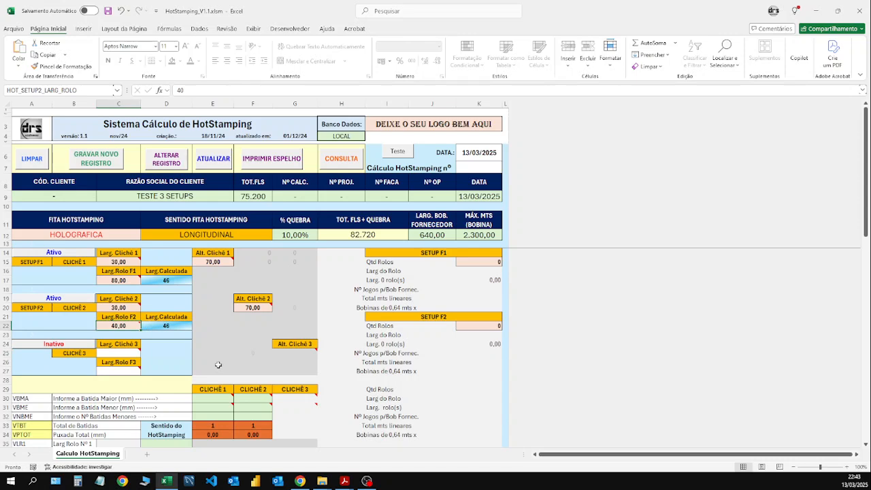
mouse_move(120, 326)
left_click(164, 326)
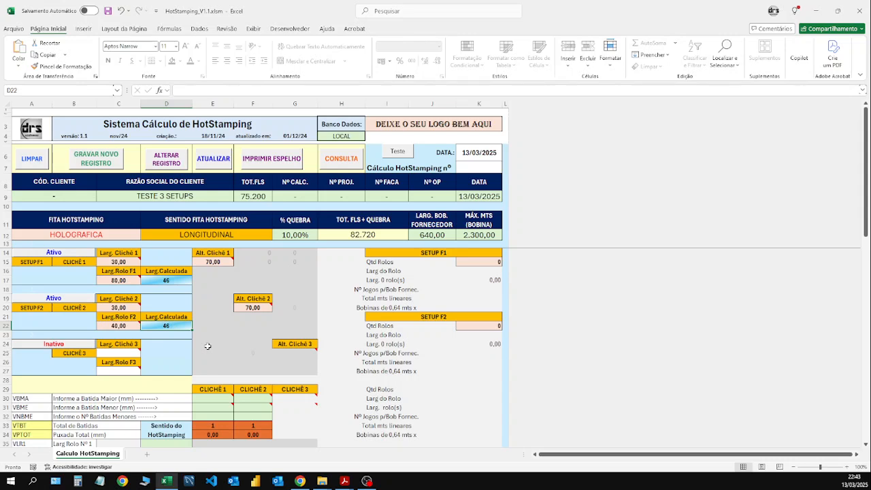
- Check the F1 major stroke in the layout PDF and enter Batida Maior for Clichê 1 as =370+5
scroll(207, 346, "down", 1)
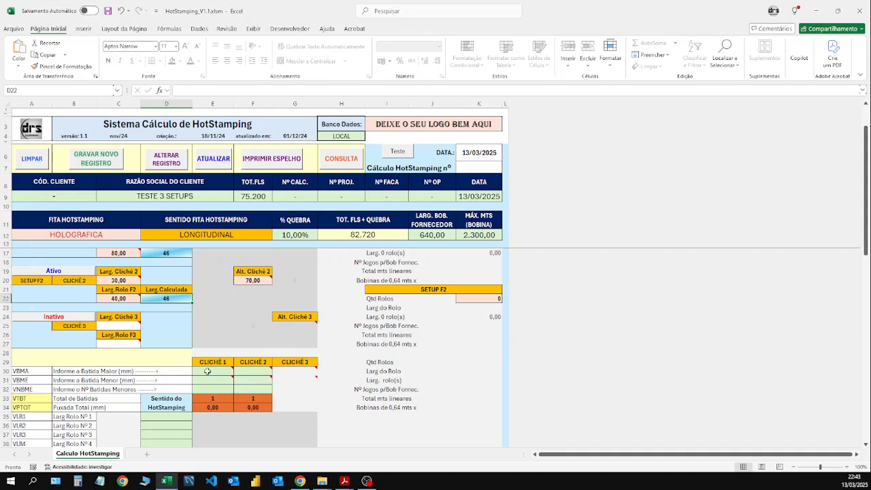
left_click(207, 371)
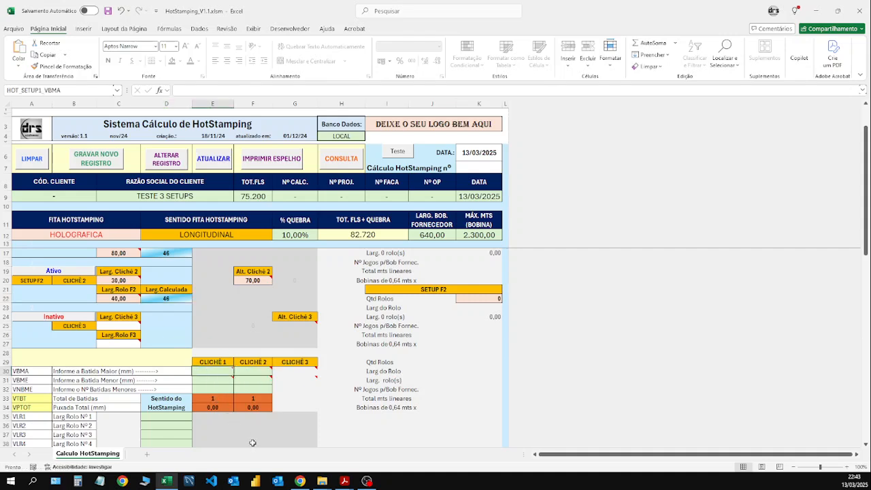
key("alt+Tab")
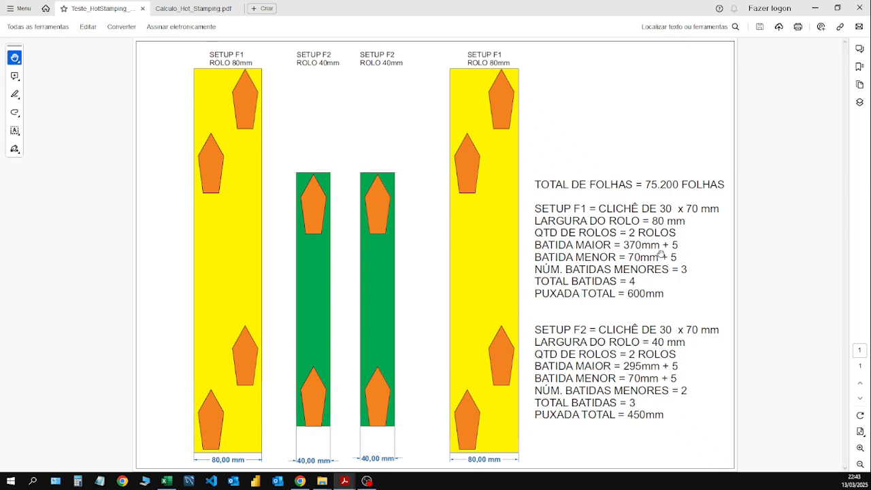
key("alt+Tab")
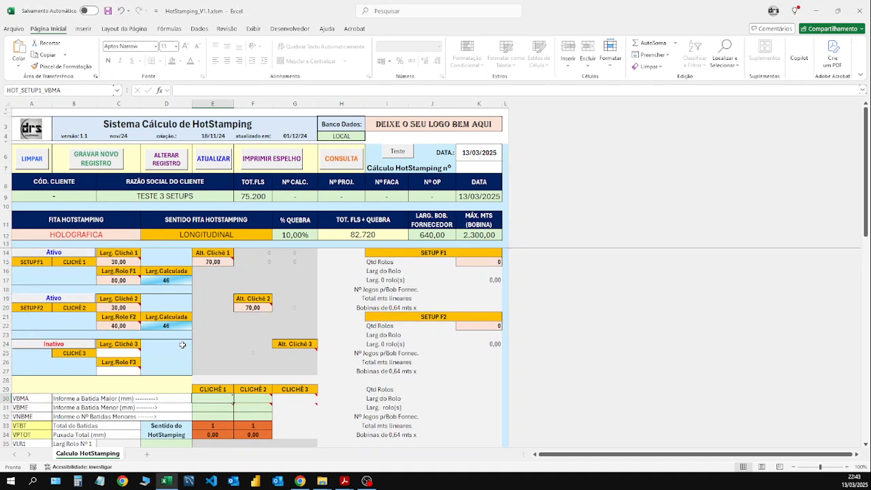
type("=370+5")
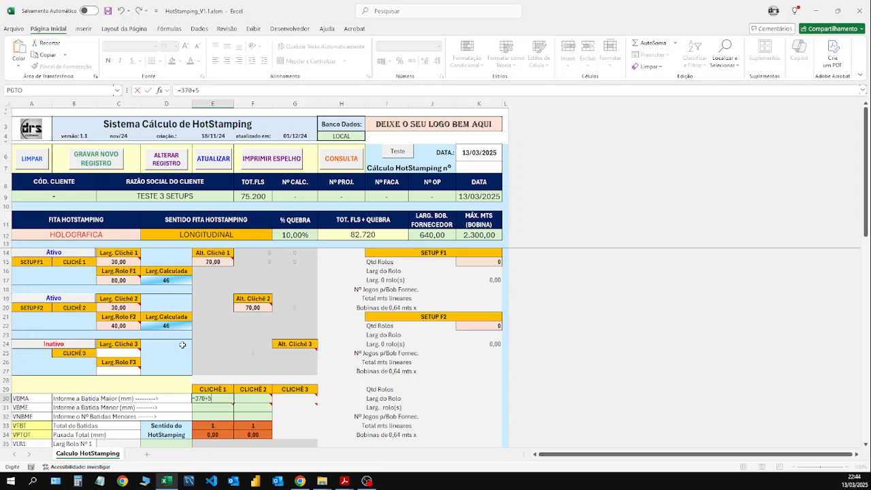
key("Return")
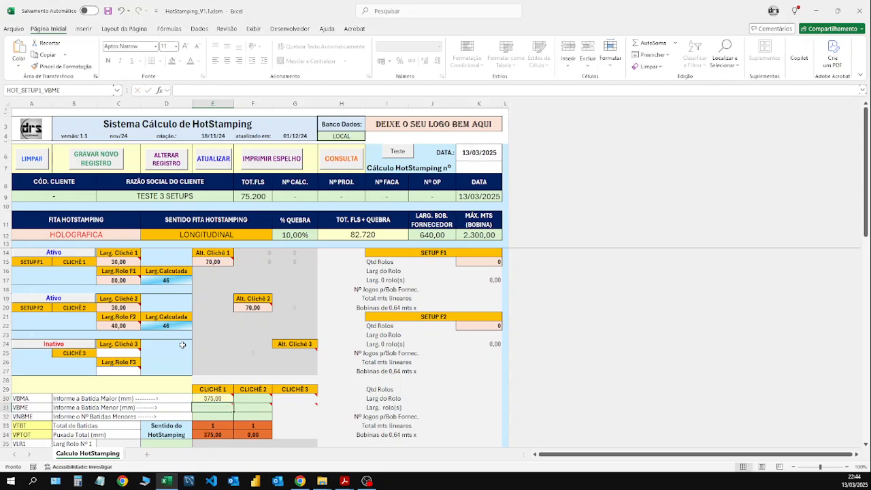
- Check the F1 minor stroke in the layout PDF and enter Batida Menor for Clichê 1 as the Clichê 1 height plus 5
key("alt+Tab")
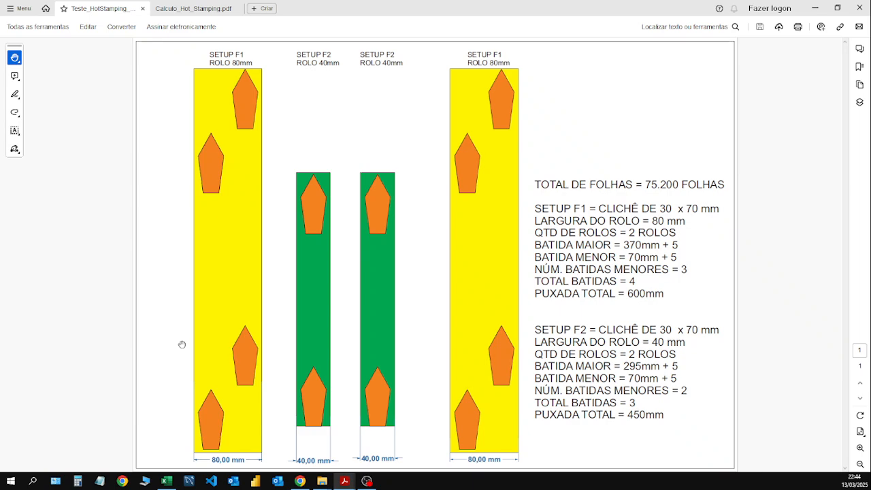
key("alt+Tab")
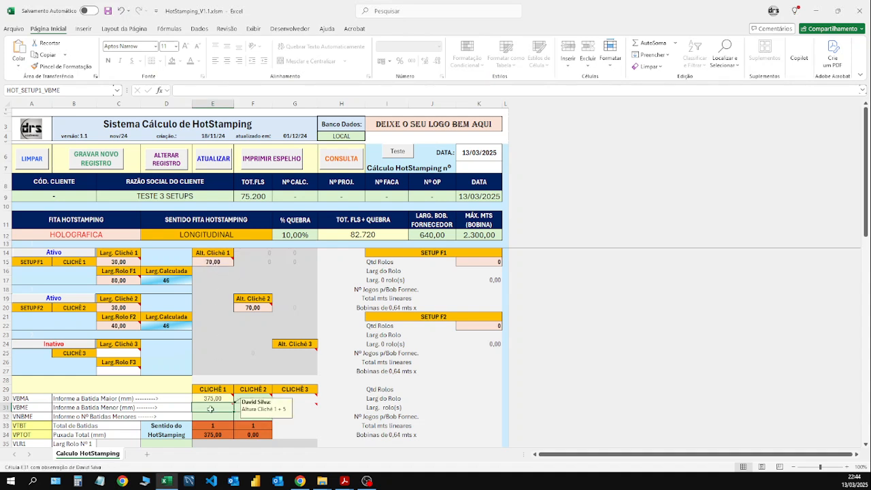
type("=")
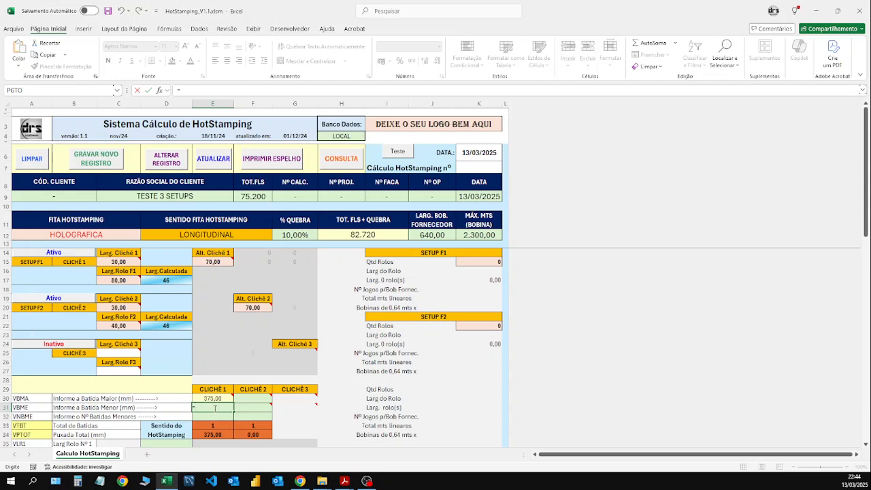
left_click(217, 263)
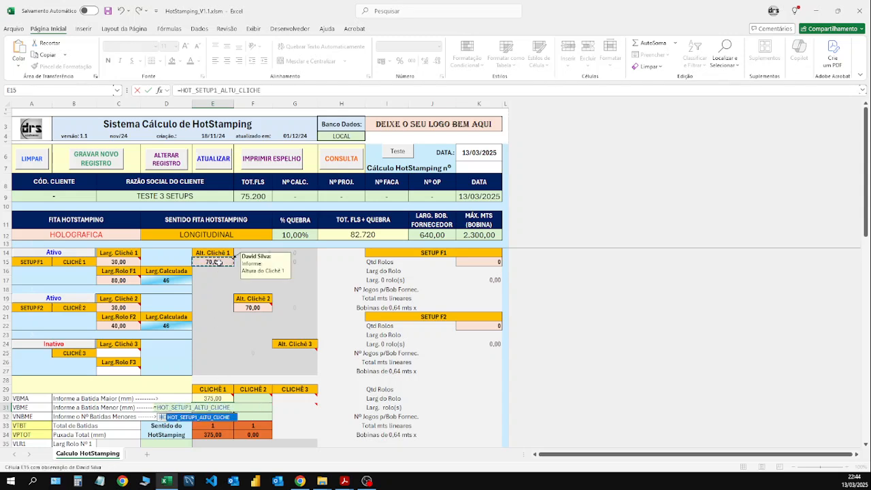
type("+")
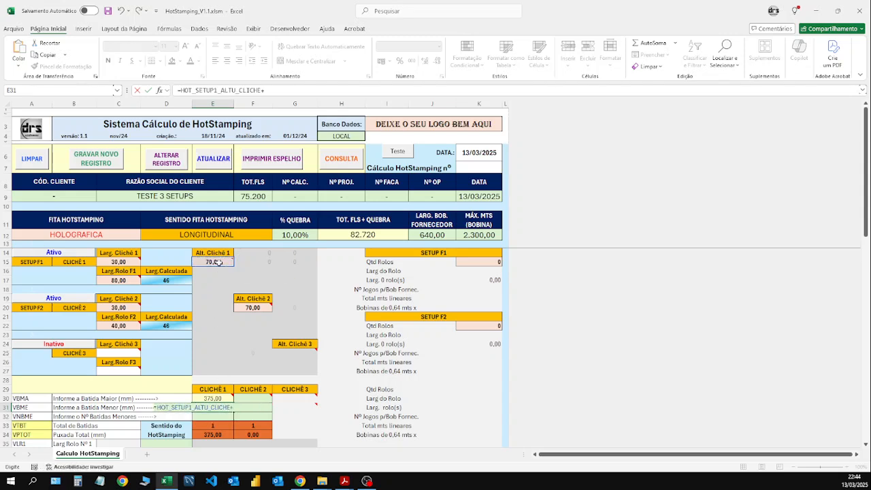
type("5")
key("Return")
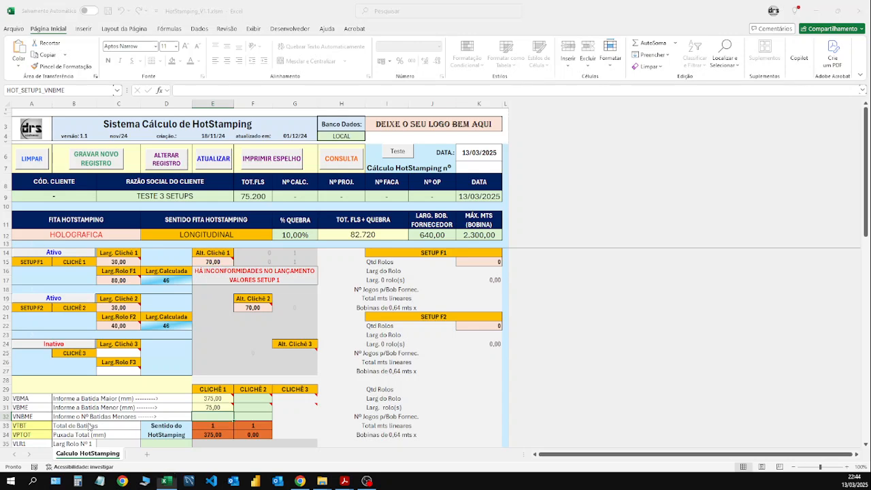
- Look up the number of minor strokes for setup F1 in the layout PDF and enter 3 for Clichê 1
key("alt+Tab")
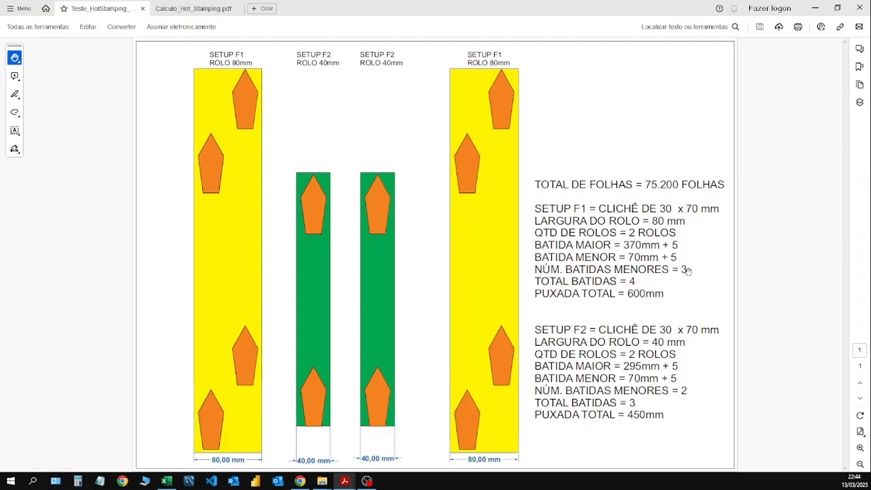
key("alt+Tab")
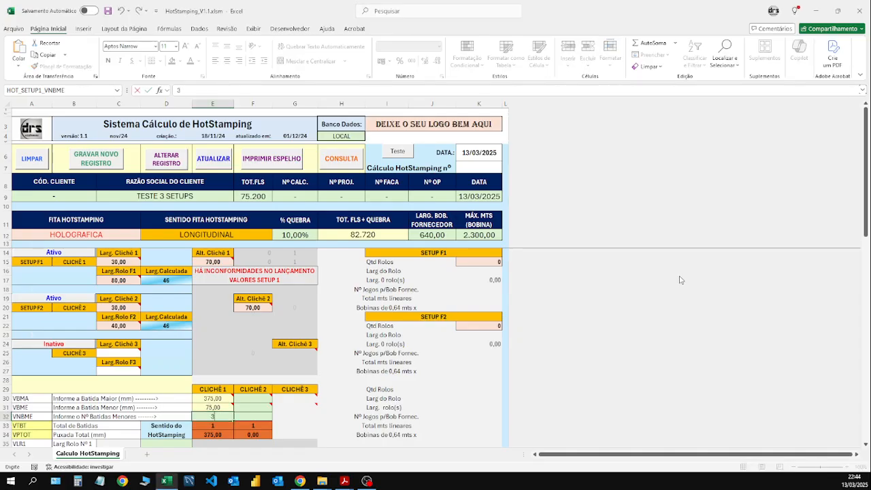
type("3")
key("Tab")
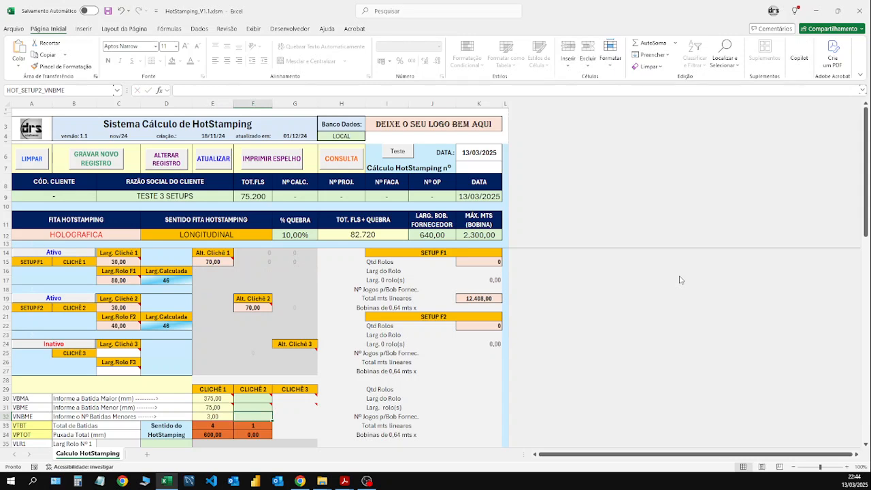
- Check the F2 major stroke in the layout PDF and enter Batida Maior for Clichê 2 as =300
left_click(252, 398)
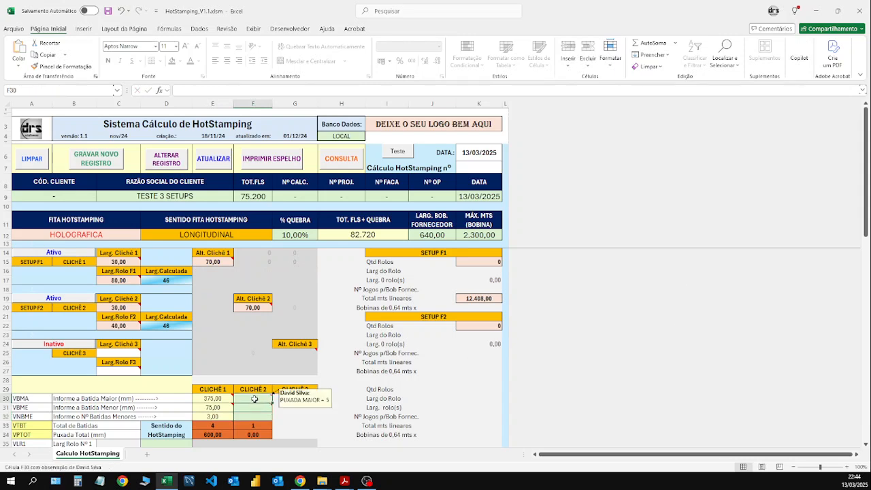
key("alt+Tab")
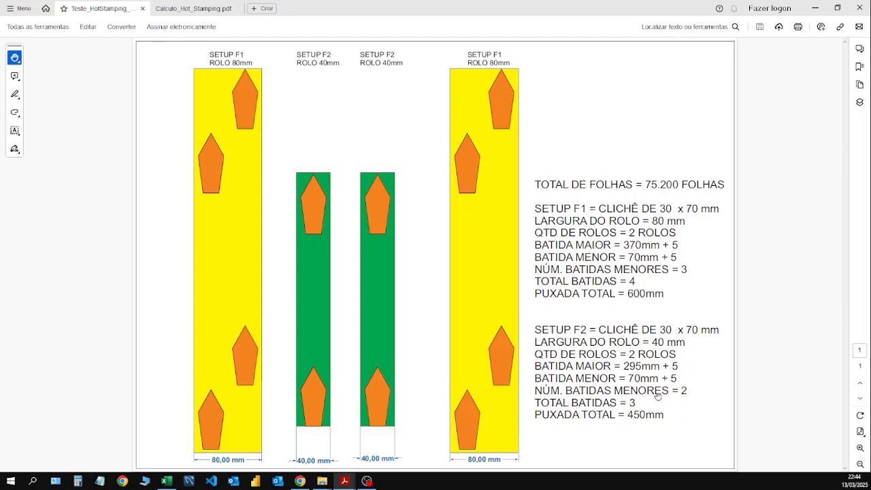
key("alt+Tab")
type("=300")
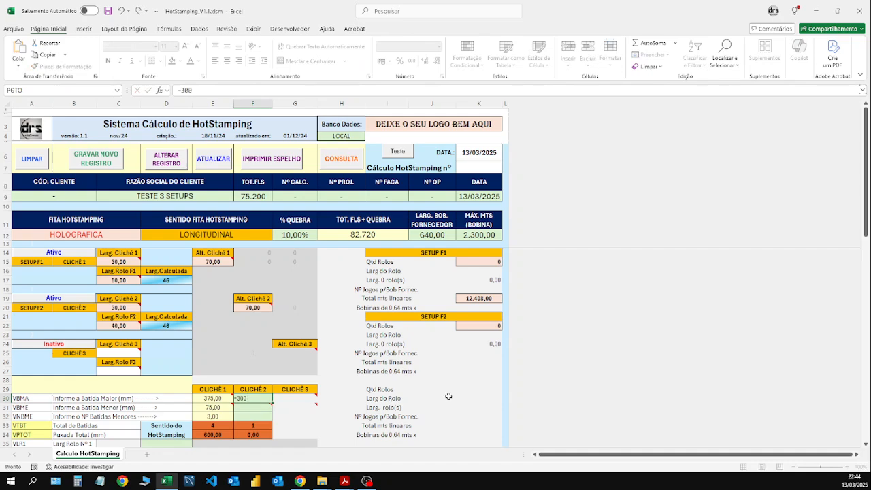
key("Return")
- Check the F2 minor stroke in the layout PDF and enter Batida Menor for Clichê 2 as the Clichê 2 height plus 5
key("alt+Tab")
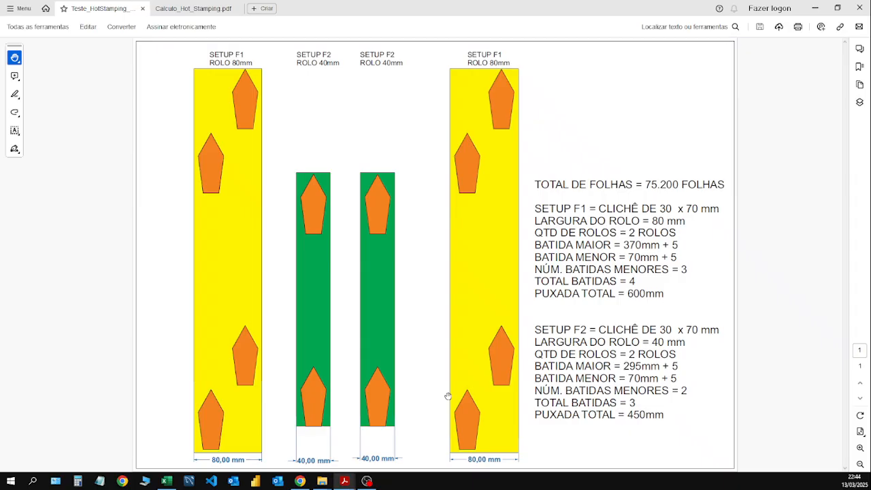
key("alt+Tab")
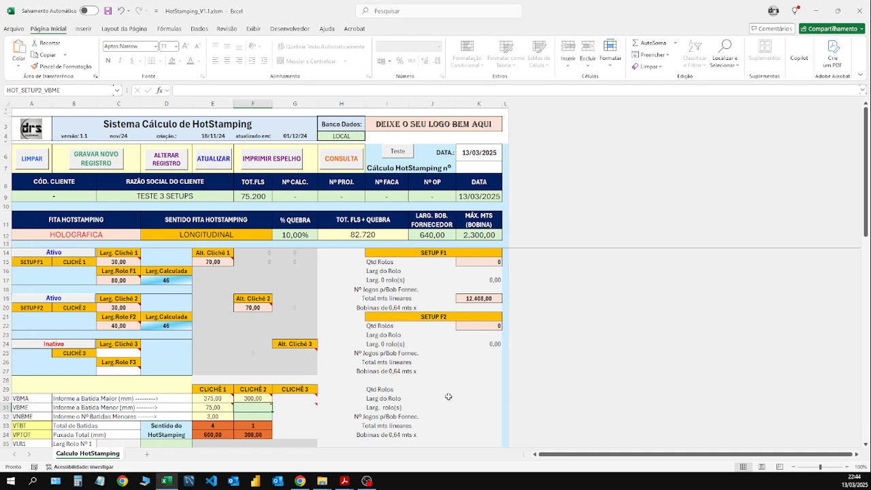
type("=")
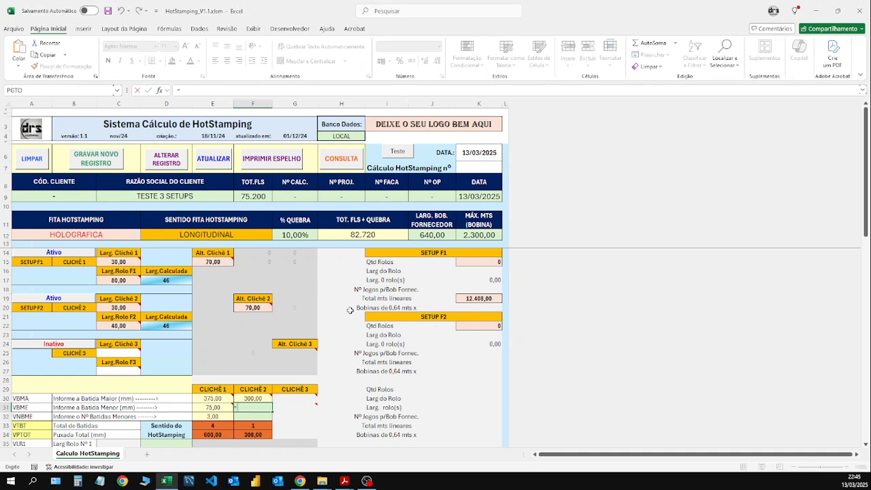
left_click(261, 307)
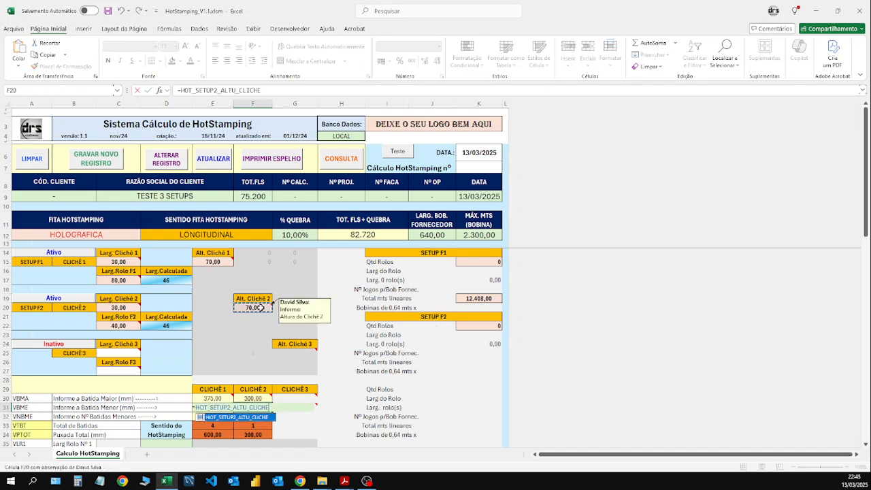
key("Return")
- Look up the number of minor strokes for setup F2 in the layout PDF and enter 2 for Clichê 2
key("alt+Tab")
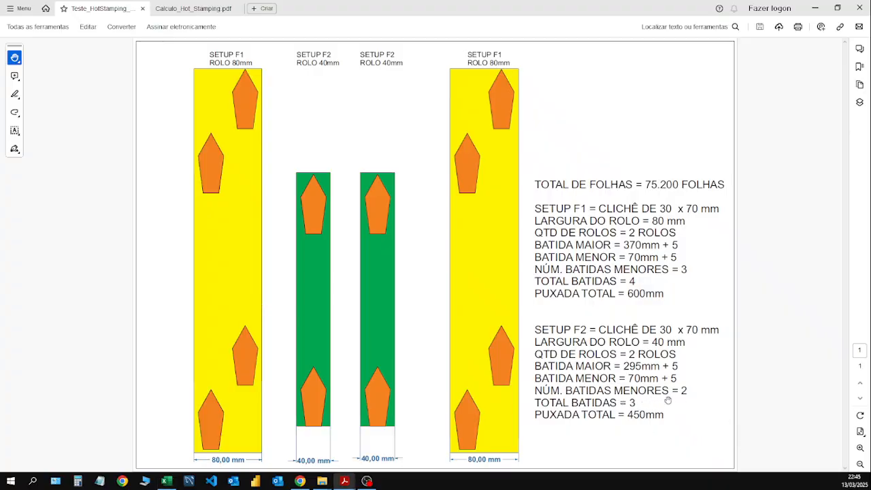
key("alt+Tab")
type("2")
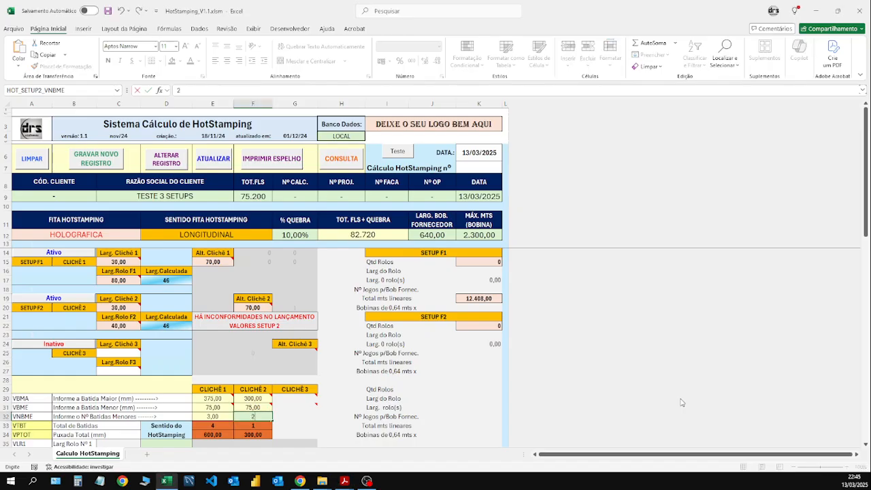
key("Tab")
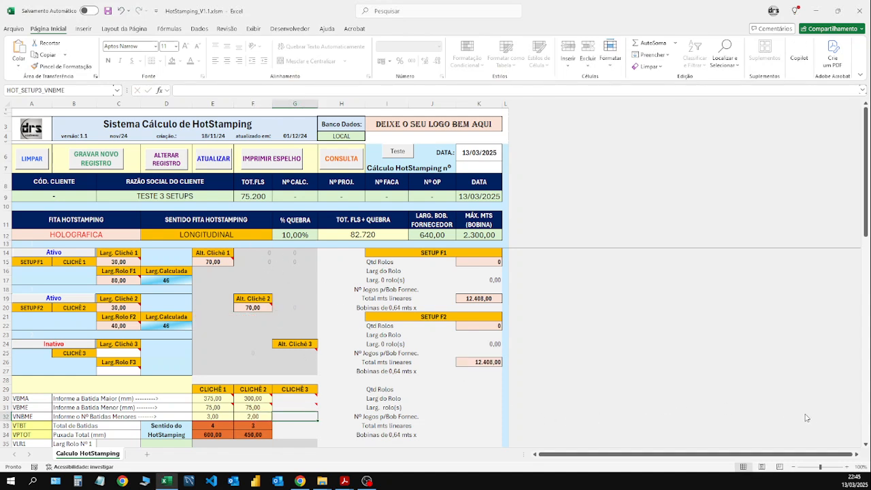
- Check the roll order in the layout PDF and assign Larg Rolo Nº 1 to SETUP F1
left_click(866, 446)
left_click(865, 446)
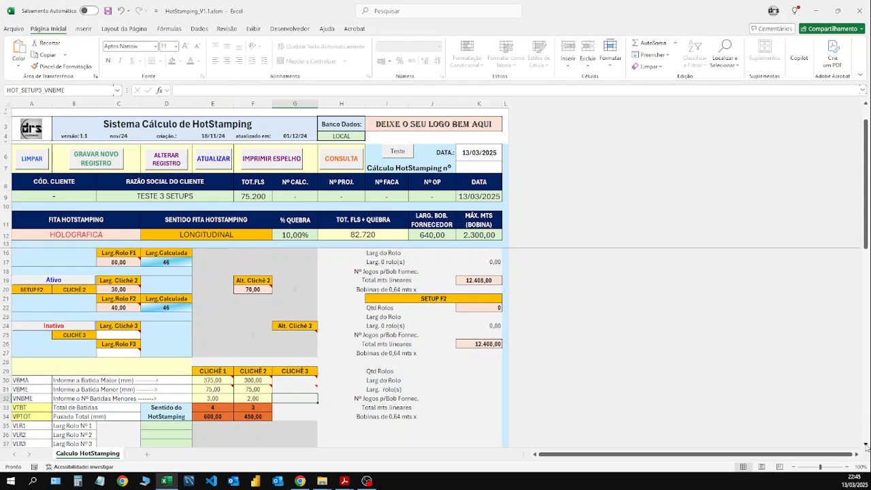
left_click(866, 446)
left_click(866, 446)
left_click(866, 446)
left_click(866, 446)
left_click(866, 446)
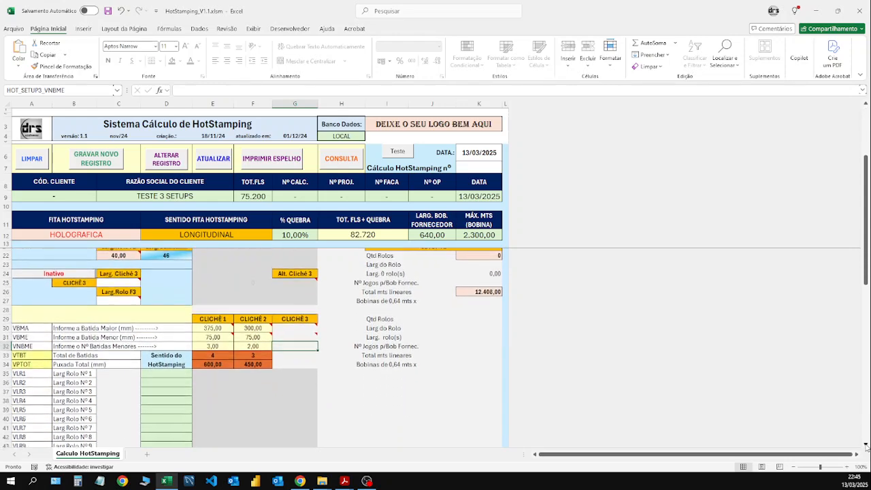
left_click(866, 446)
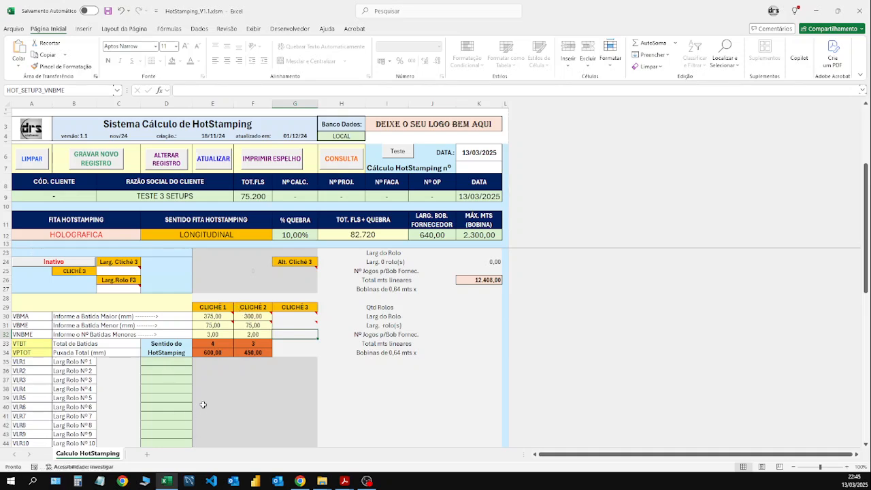
key("alt+Tab")
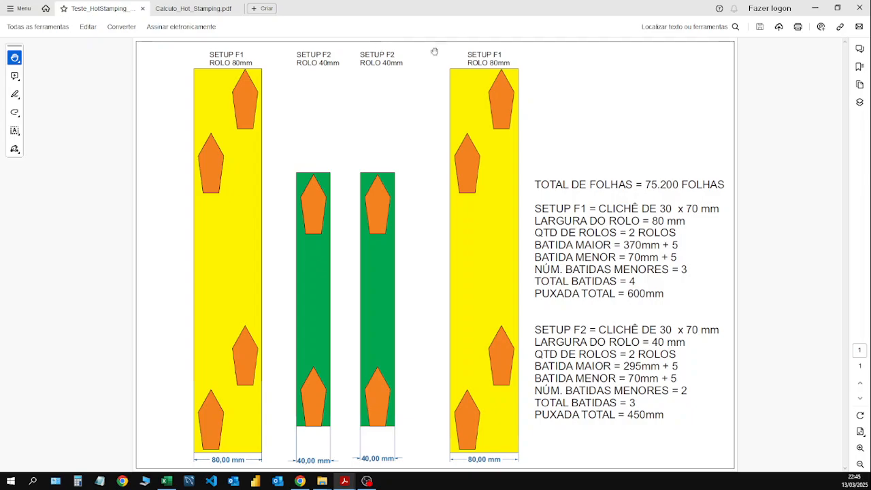
key("alt+Tab")
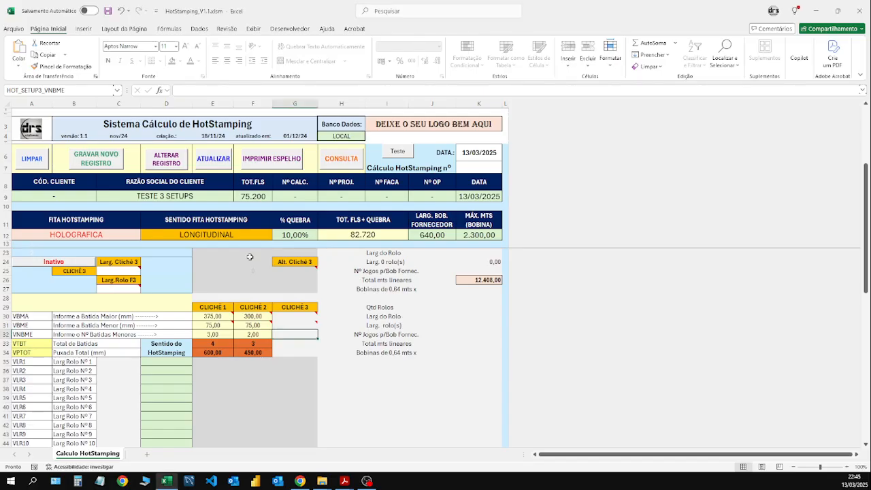
left_click(181, 362)
left_click(195, 362)
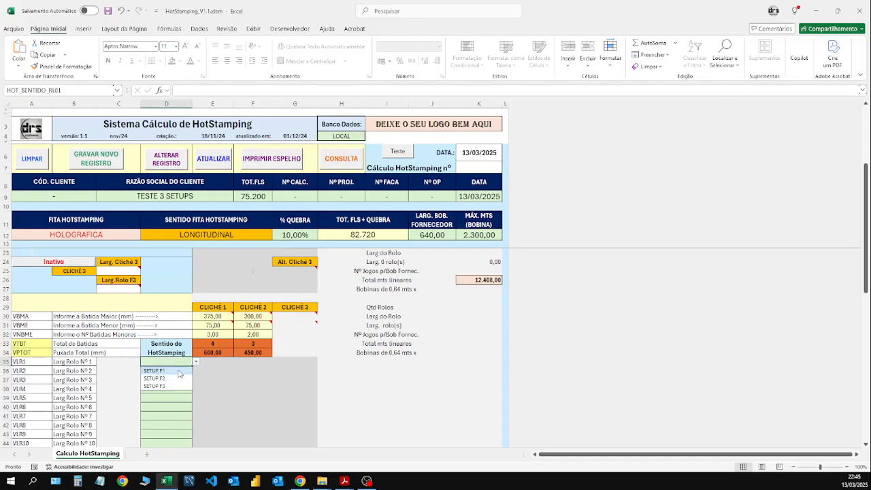
left_click(179, 371)
- Assign Larg Rolo Nº 2 and Larg Rolo Nº 3 to SETUP F2
left_click(179, 371)
left_click(178, 371)
left_click(195, 370)
left_click(180, 388)
left_click(178, 380)
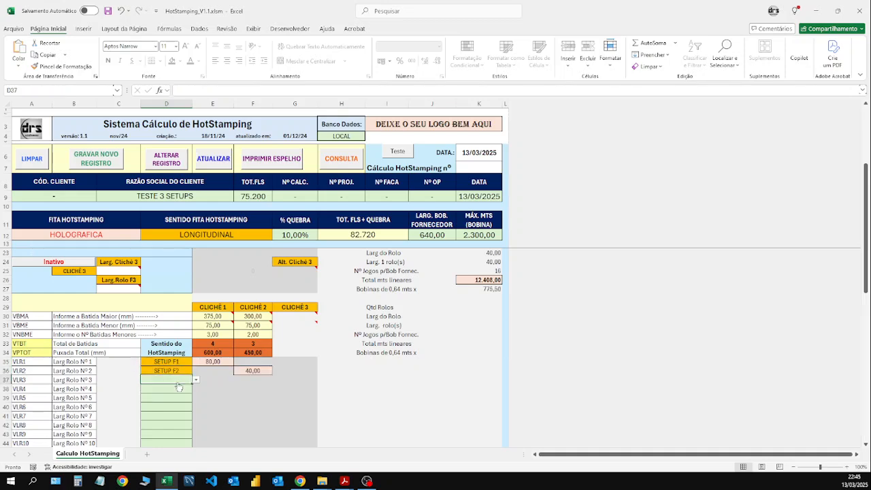
left_click(195, 382)
left_click(168, 396)
- Assign Larg Rolo Nº 4 to SETUP F1 and review the calculated roll totals and linear metres
left_click(177, 390)
left_click(195, 388)
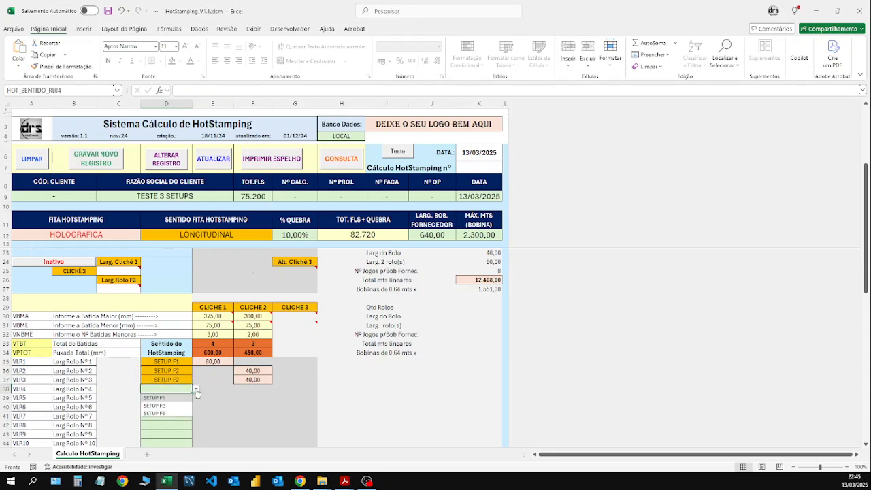
left_click(170, 398)
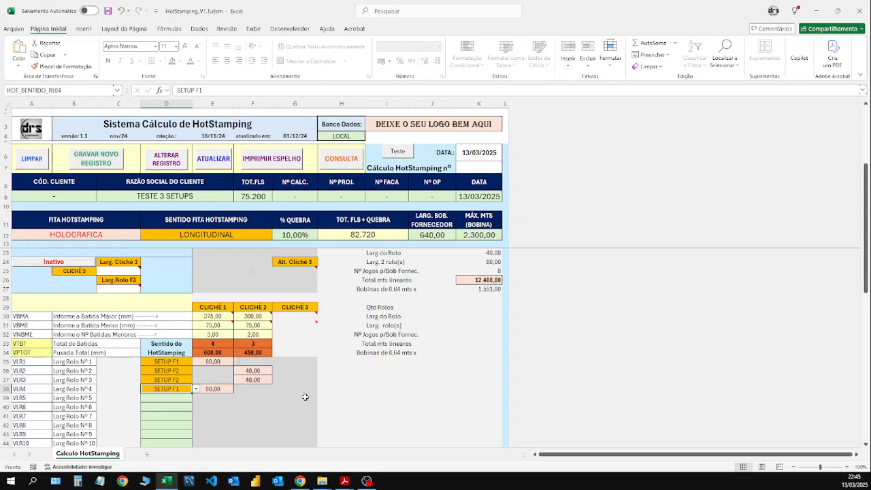
scroll(867, 446, "down", 2)
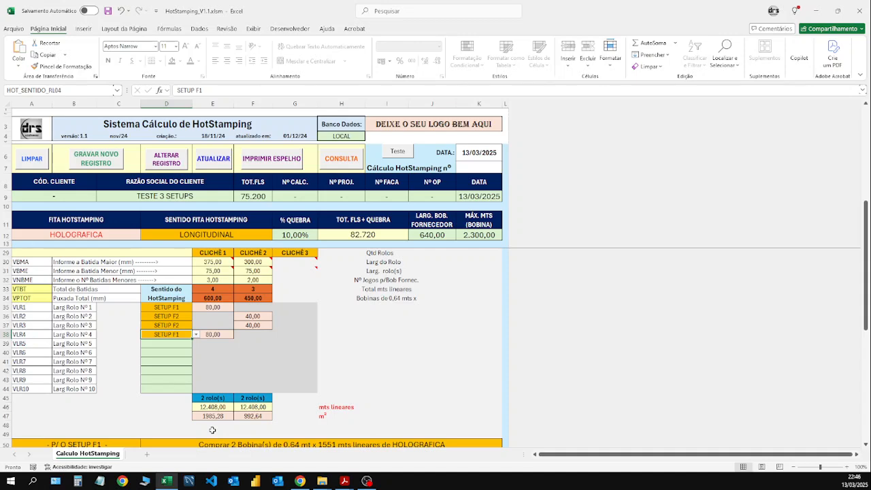
left_click_drag(865, 317, 849, 158)
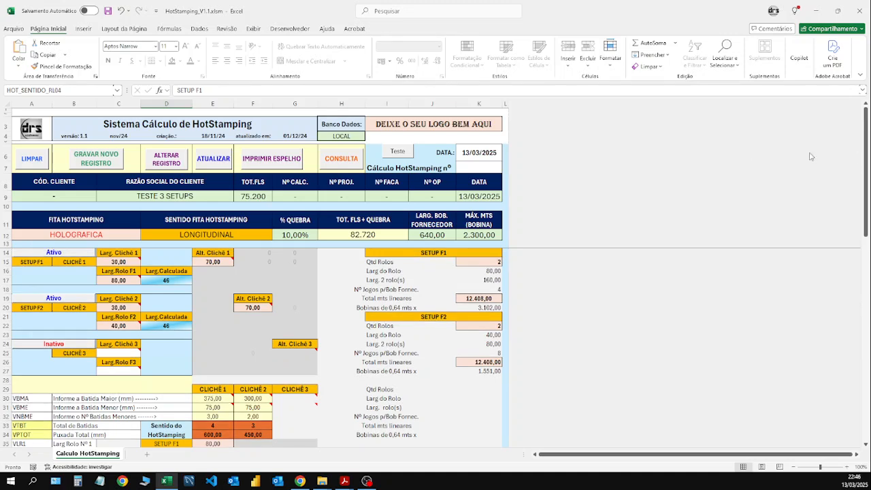
- Generate the Espelho report and review its client, sheet quantity, coil width and machine entry orientation
left_click(277, 168)
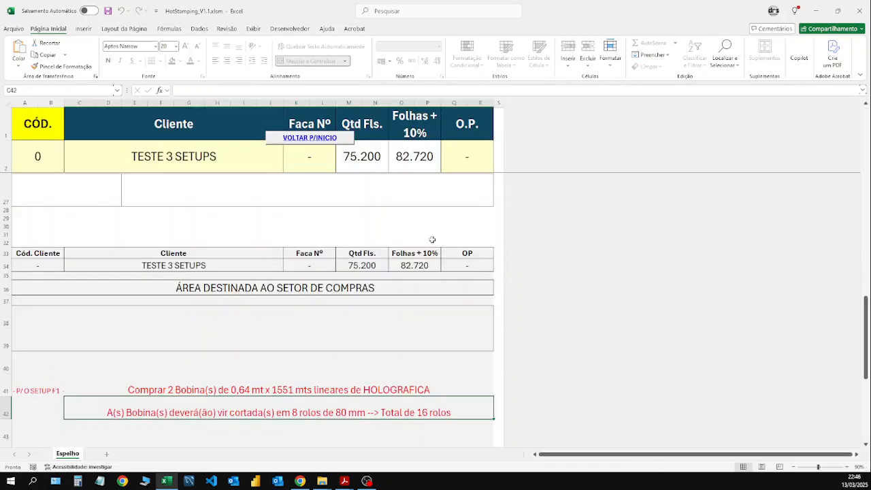
left_click(866, 115)
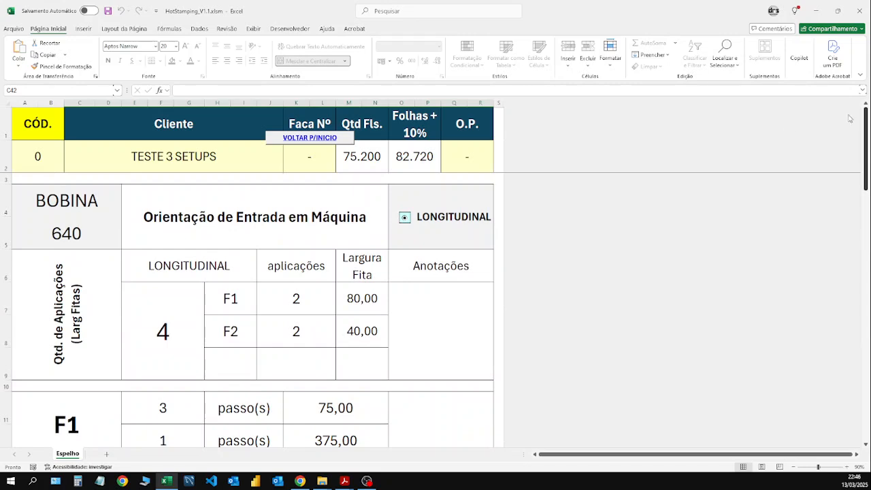
left_click(184, 164)
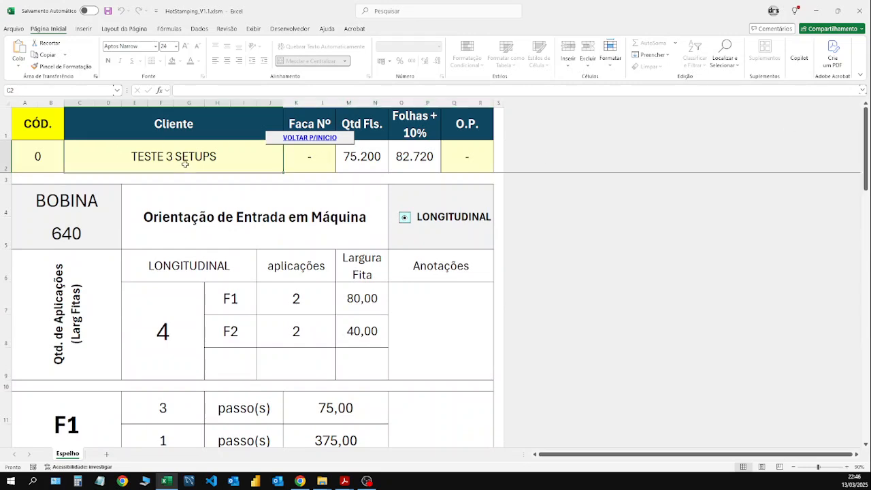
left_click(384, 162)
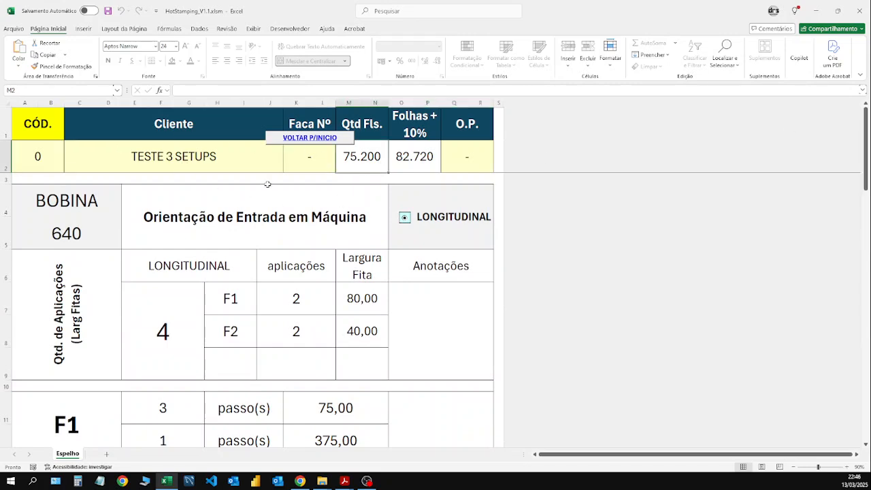
left_click(87, 230)
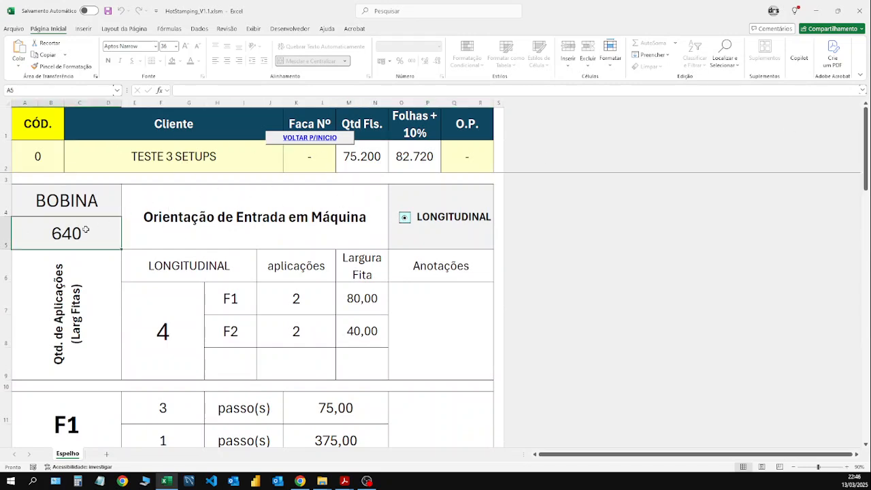
left_click(452, 227)
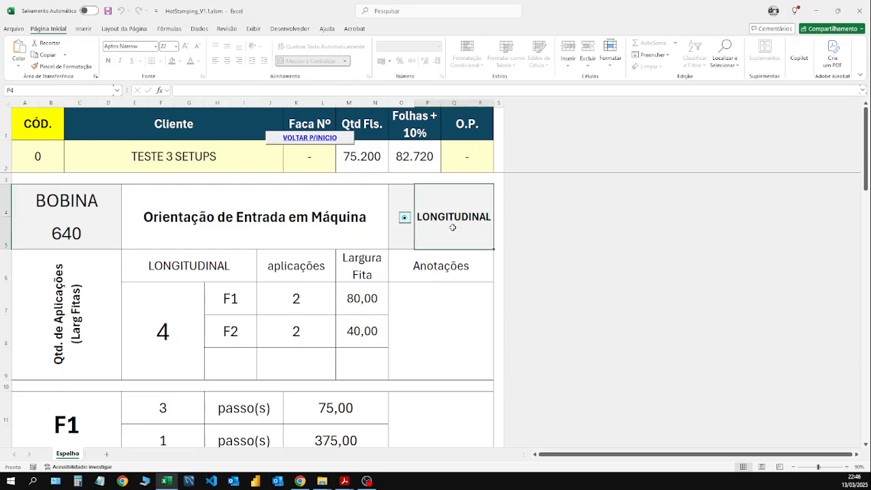
- Examine the total number of applications and the applications and ribbon width for setups F1 and F2 in the report
left_click(163, 329)
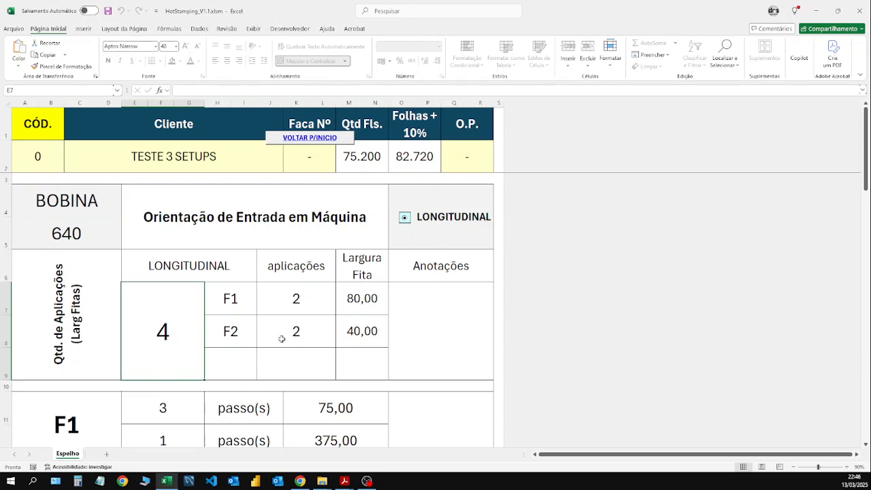
left_click(235, 297)
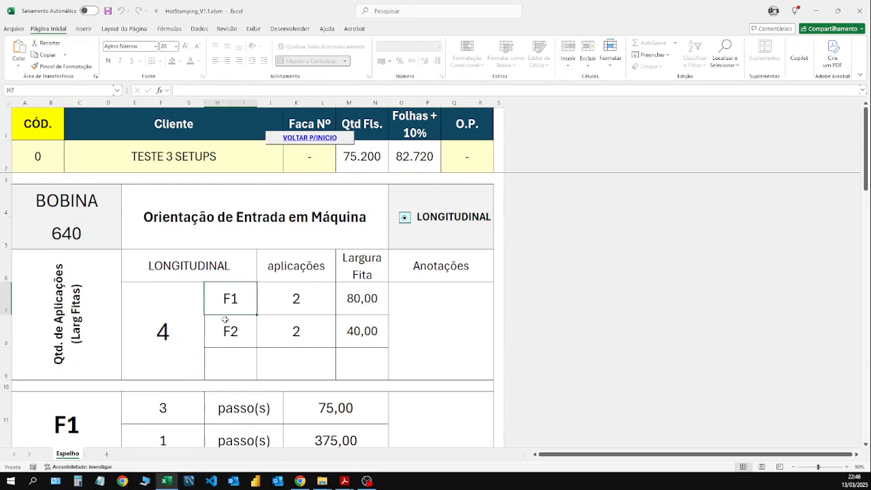
left_click(307, 298)
left_click(346, 305)
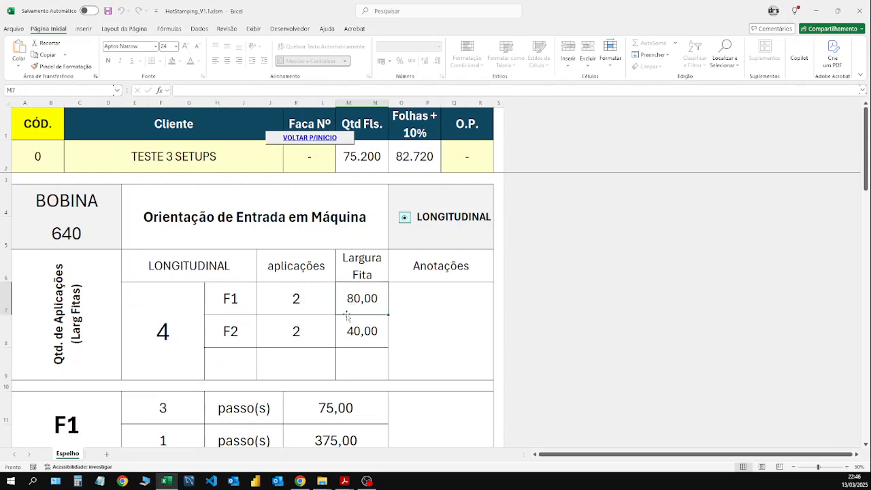
left_click(239, 330)
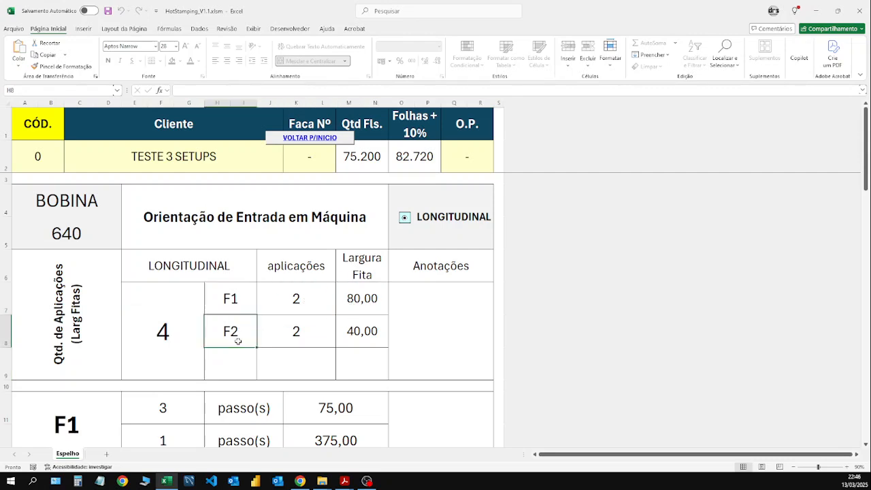
left_click(307, 336)
- Review the F1 and F2 step counts and lengths, plus the production notes on rolls, metres and cliché width
scroll(285, 380, "down", 1)
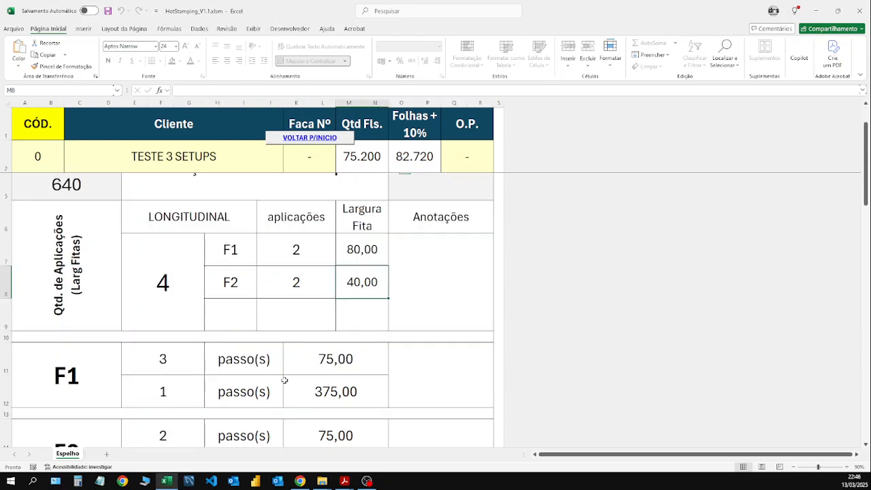
scroll(284, 380, "down", 1)
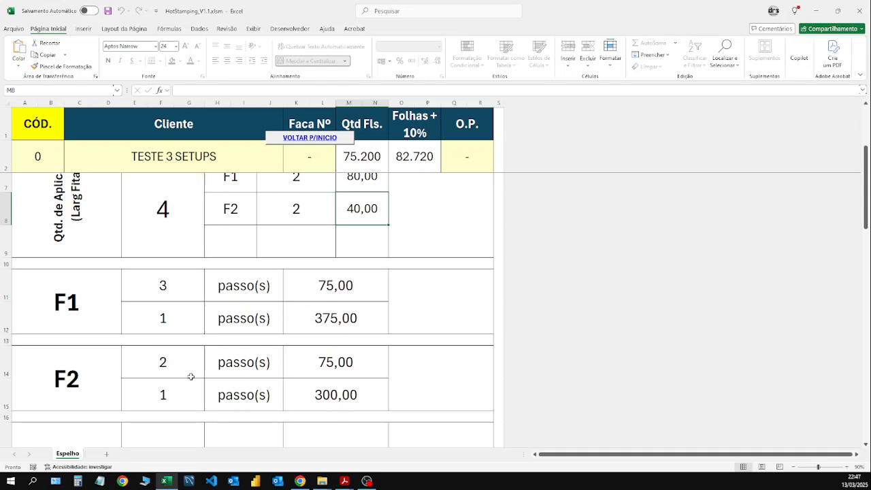
scroll(191, 376, "down", 3)
scroll(191, 377, "down", 2)
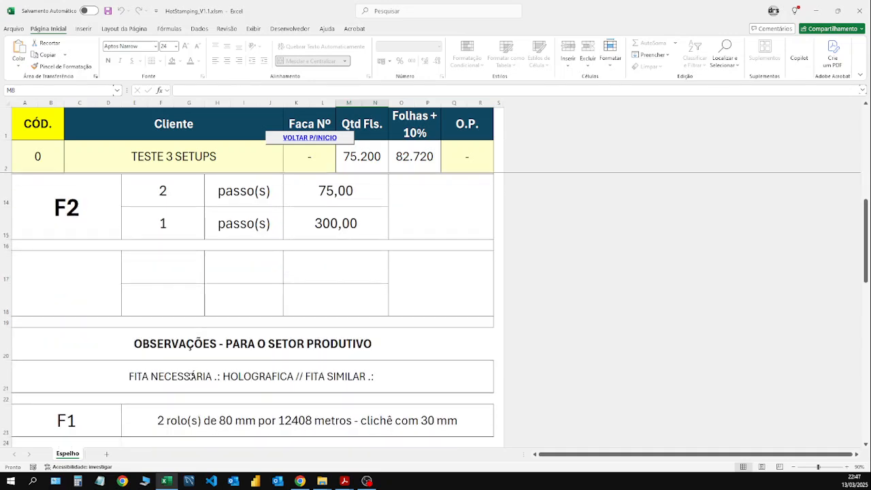
scroll(191, 376, "down", 2)
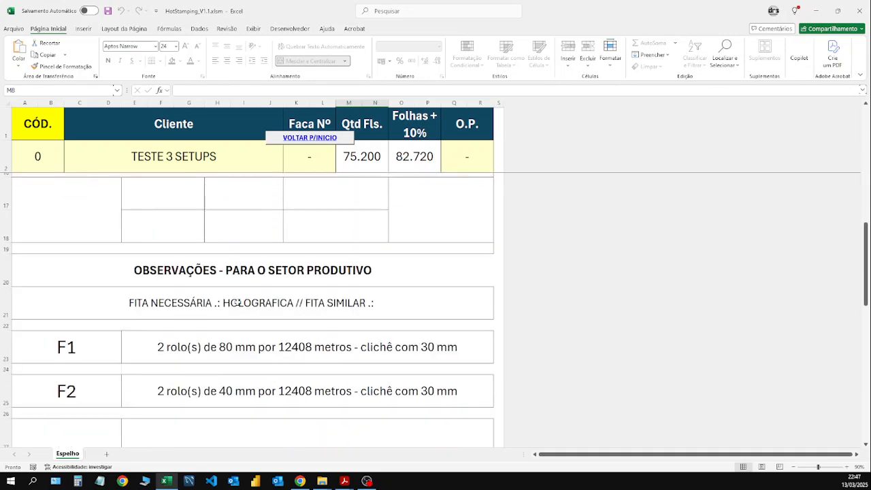
scroll(243, 340, "down", 1)
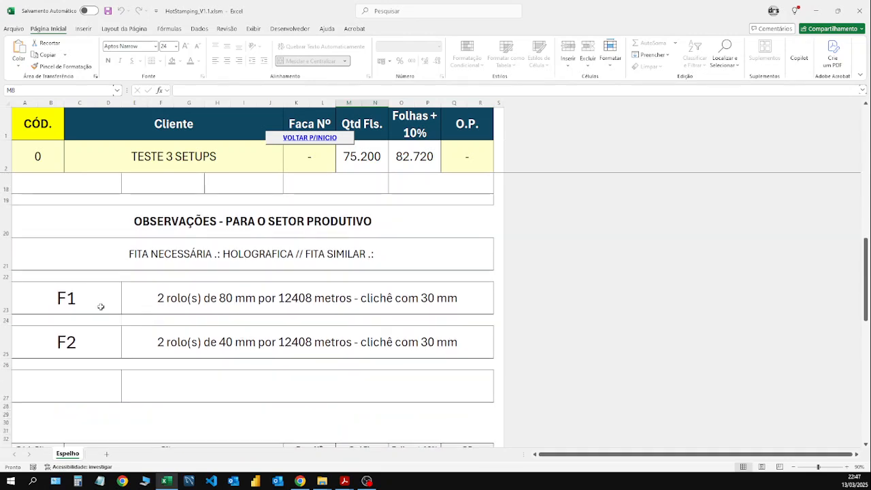
left_click(171, 302)
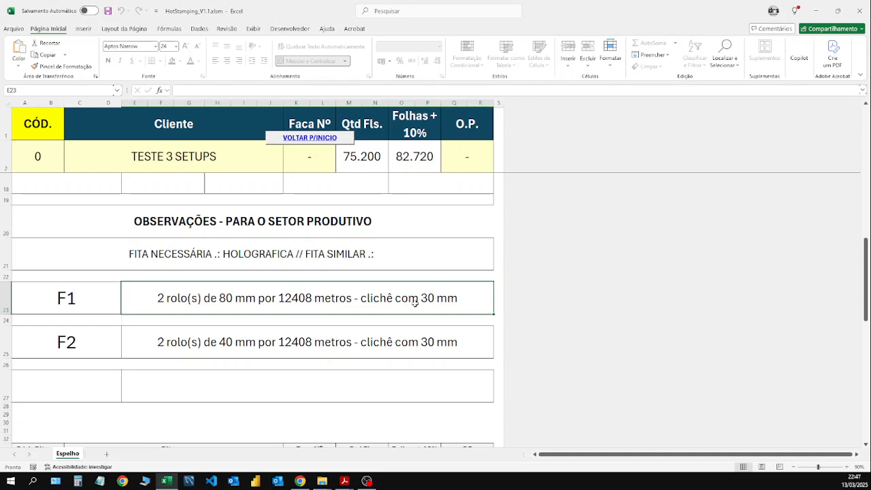
left_click(204, 346)
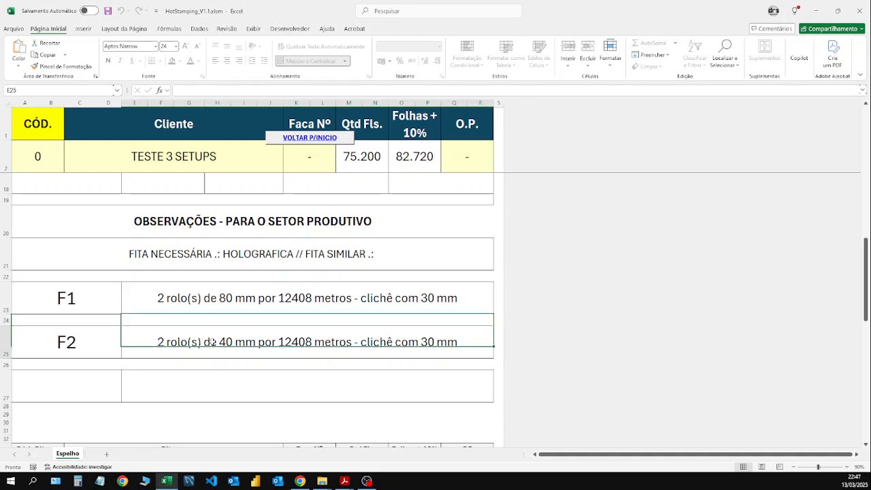
left_click(227, 300)
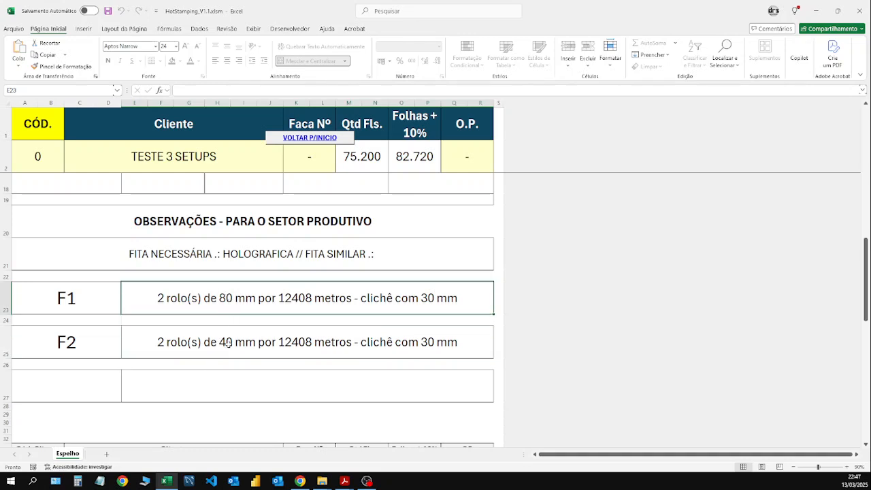
left_click(229, 345)
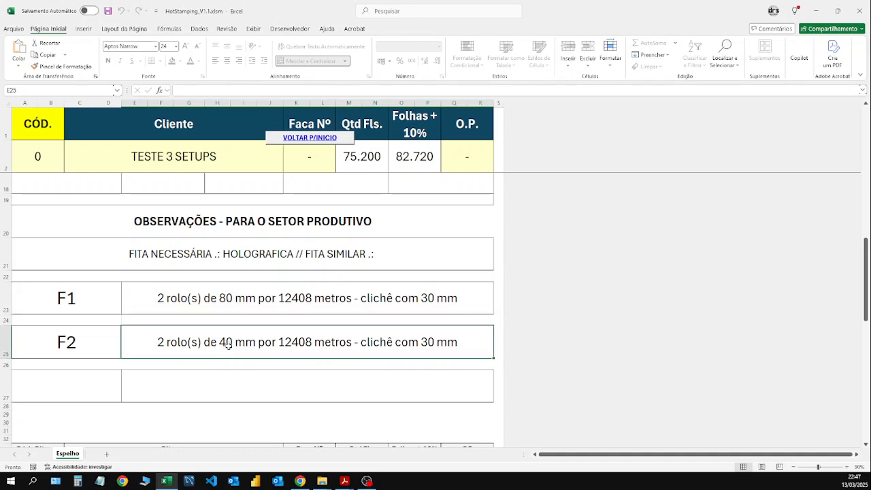
left_click(301, 301)
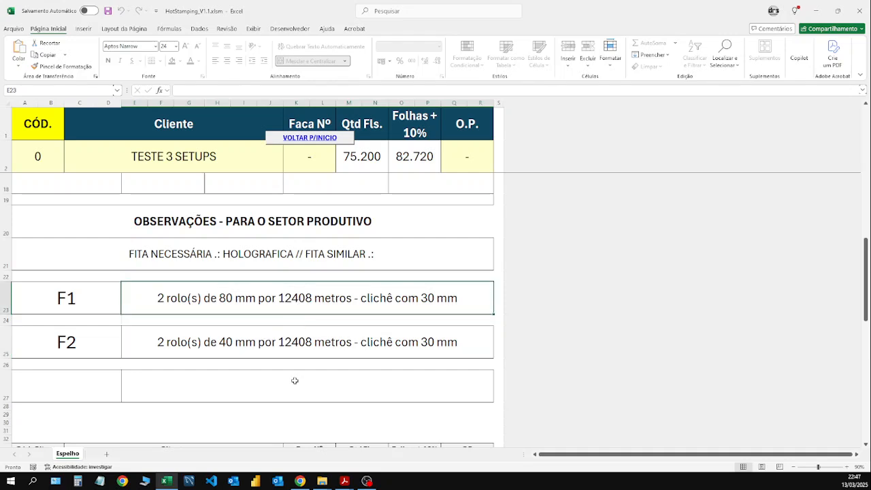
- Check the maximum coil metres in the calculation form, and examine the F1 coil purchase instruction in the Espelho report's purchasing area
left_click(310, 139)
left_click(472, 235)
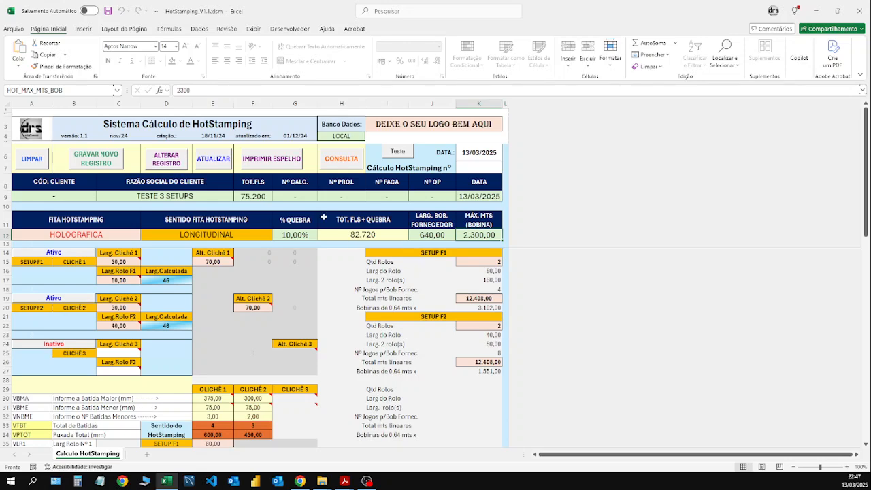
left_click(271, 162)
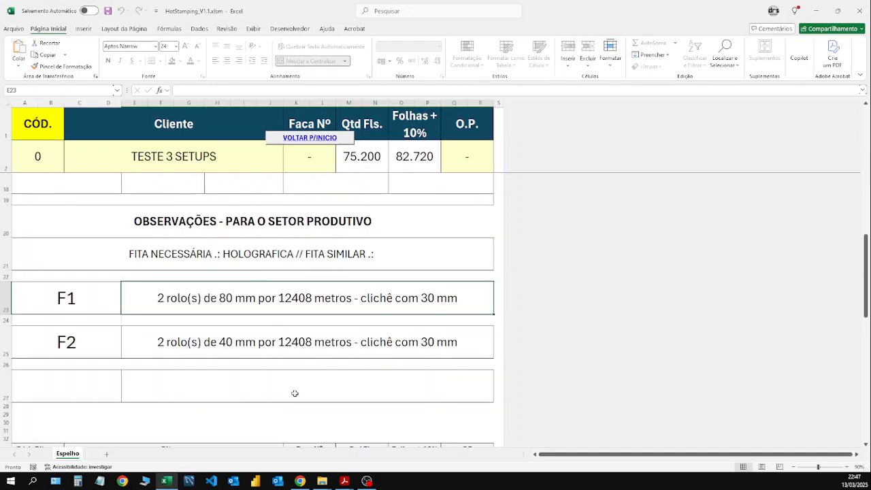
left_click(292, 375)
scroll(294, 385, "down", 2)
scroll(294, 385, "down", 2)
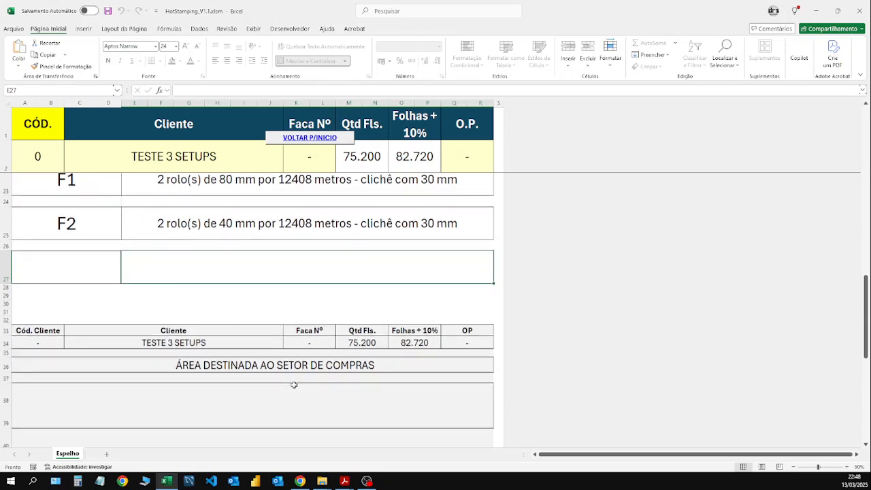
left_click(294, 385)
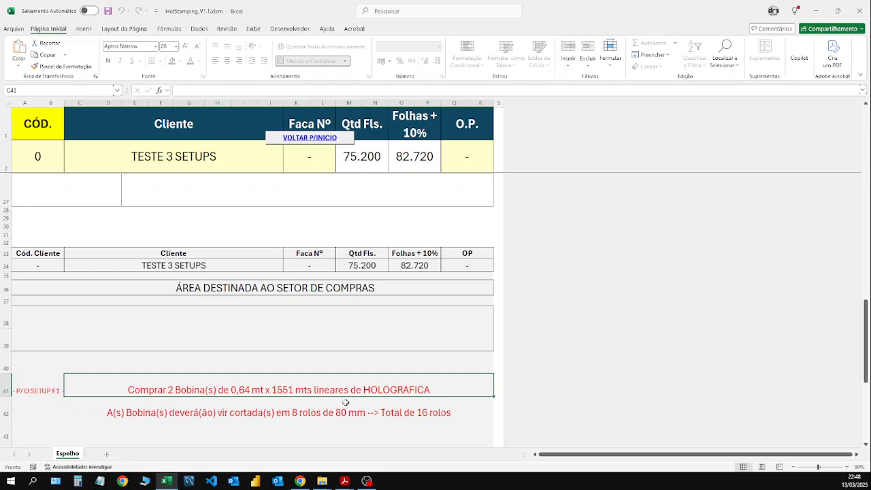
- Compare the coil purchase and roll-cutting instructions for setups F1 and F2 in the report's purchasing area
scroll(346, 403, "down", 3)
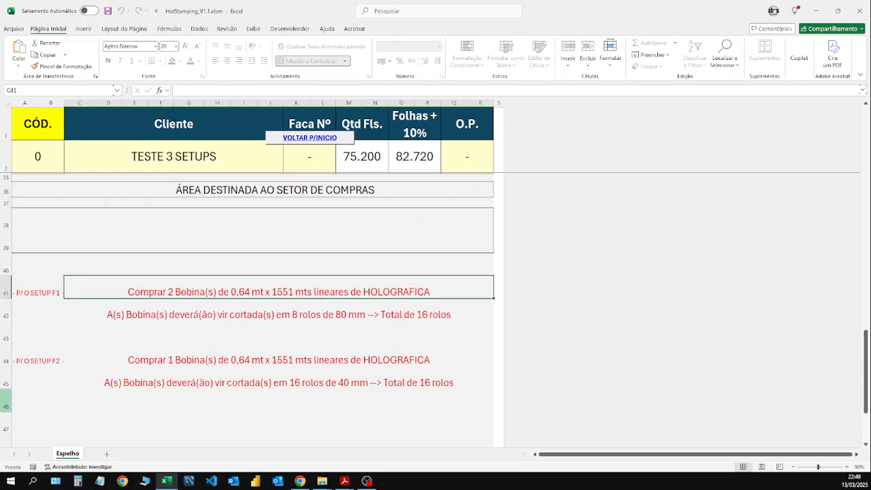
left_click(58, 364)
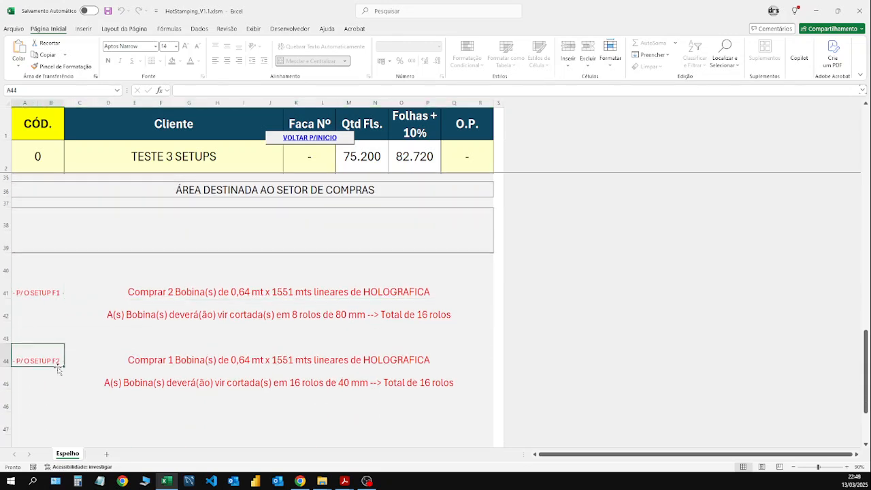
left_click(158, 364)
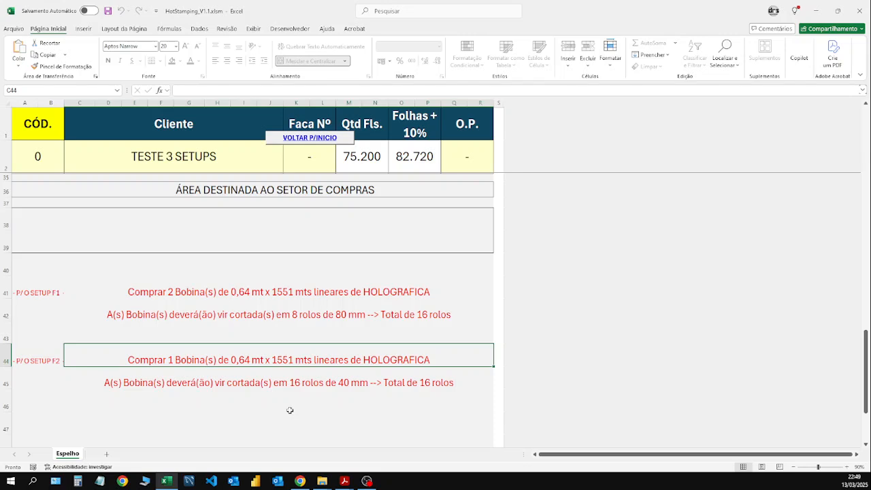
left_click(183, 294)
left_click(186, 362)
left_click(422, 313)
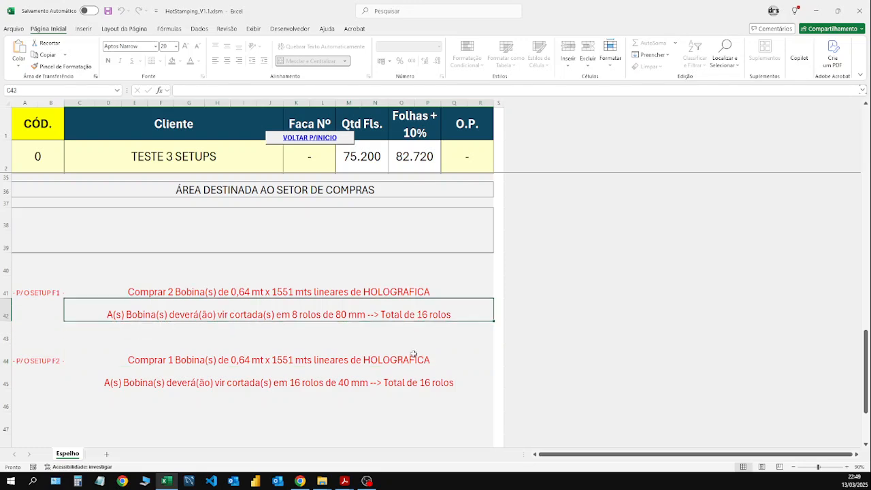
left_click(412, 385)
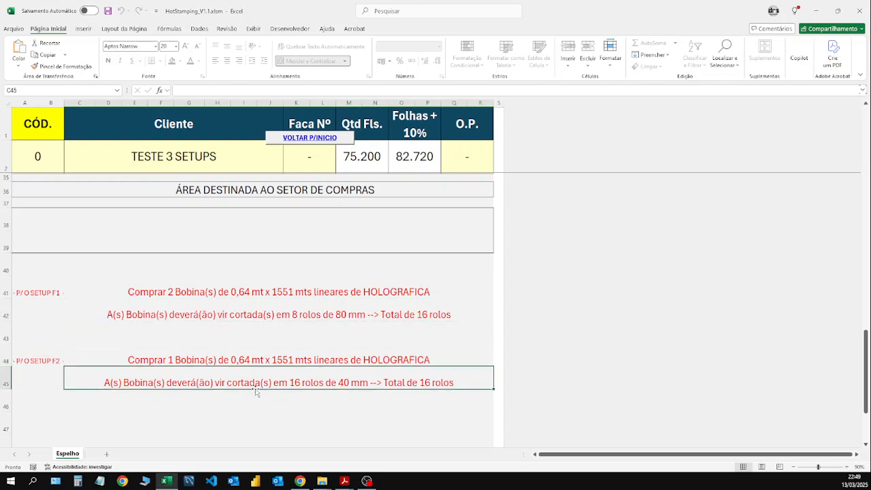
- Return from the Espelho report to the calculation form and save the TESTE 3 SETUPS calculation as a new record
scroll(255, 391, "up", 10)
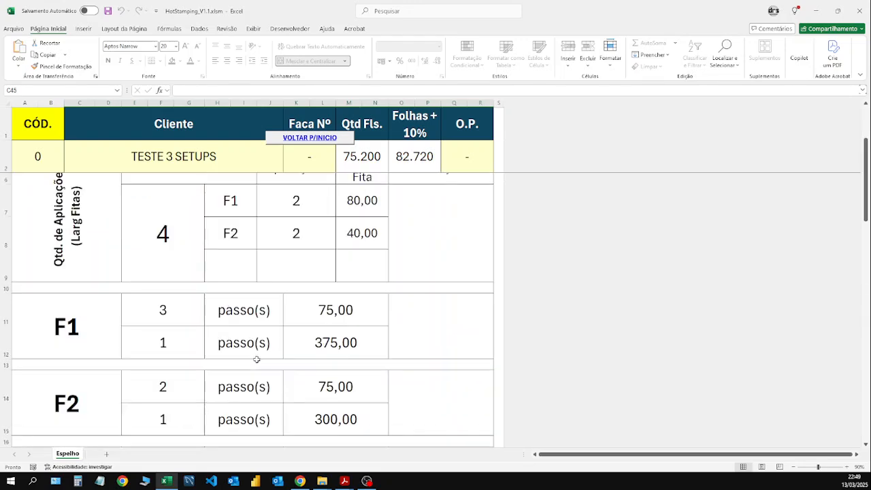
scroll(257, 360, "up", 3)
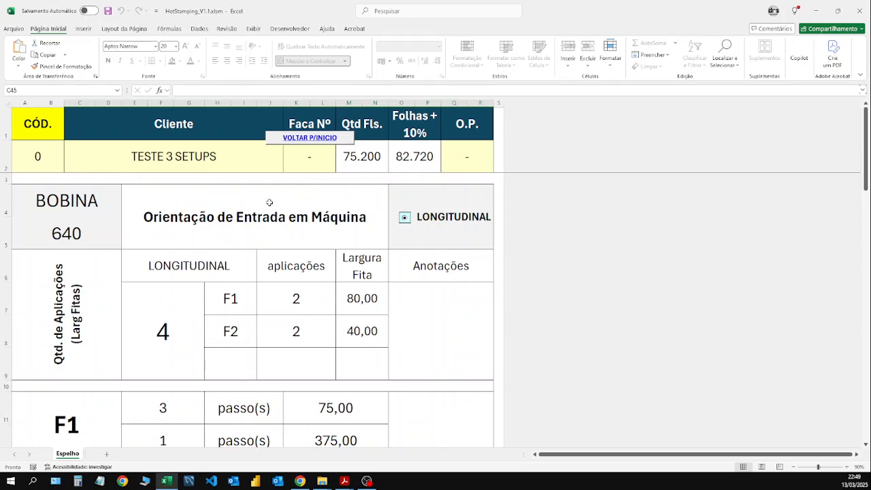
left_click(316, 139)
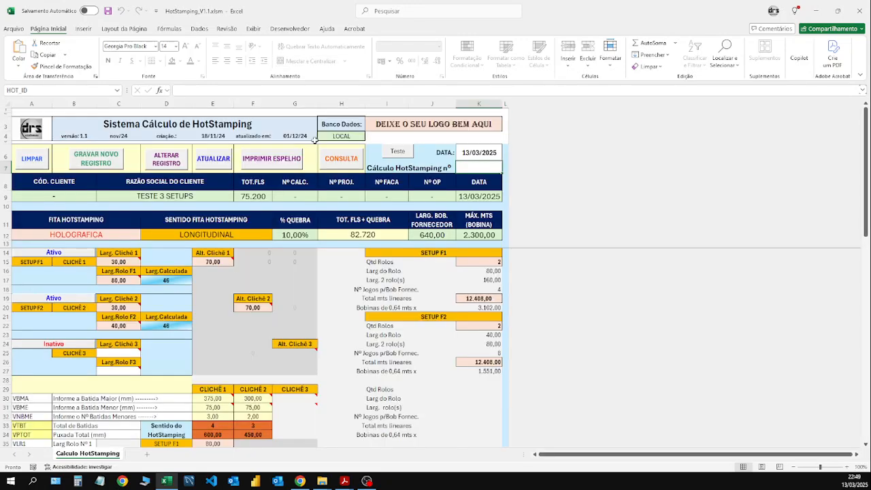
left_click(102, 164)
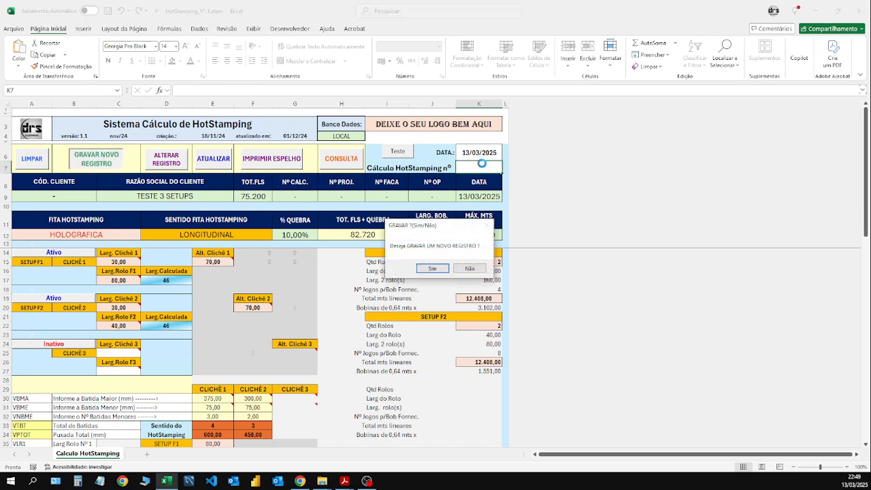
left_click(440, 268)
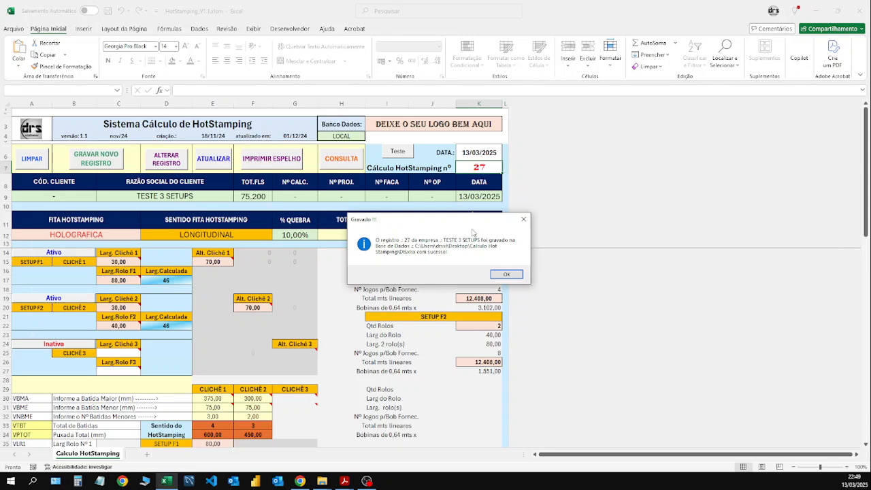
left_click(505, 274)
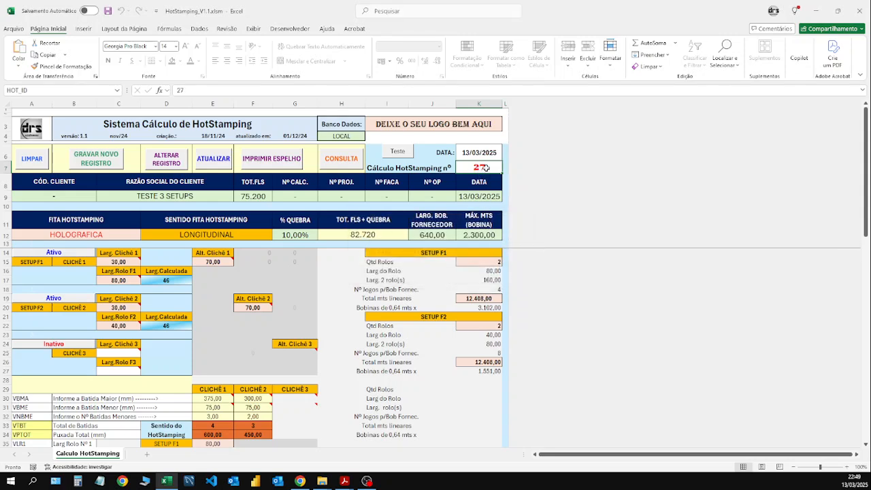
- Look up saved hot stamping calculation 26 and reload calculation 27
type("26")
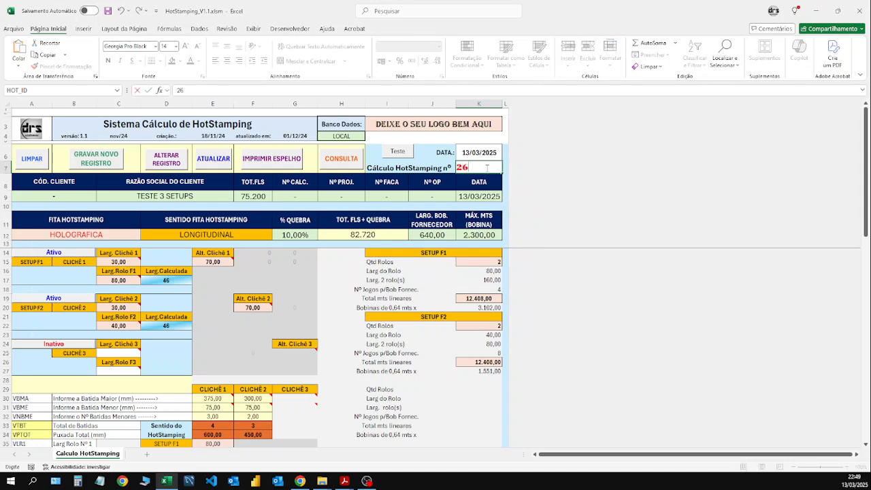
left_click(339, 156)
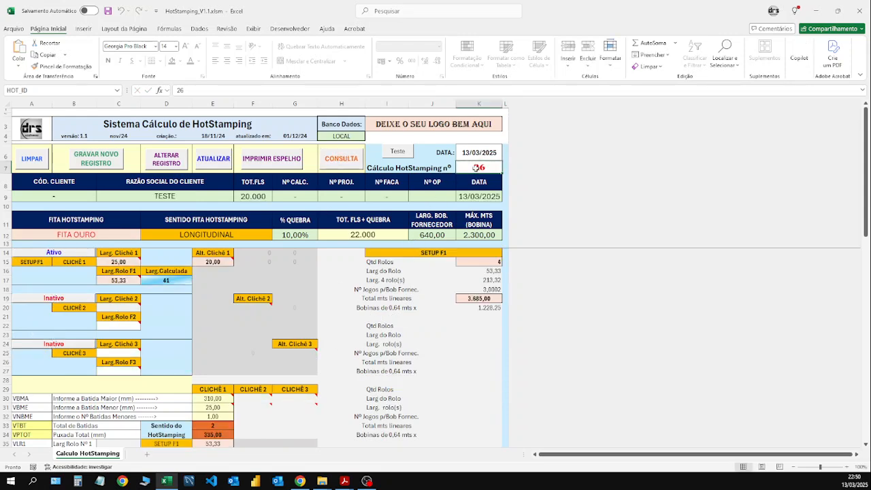
type("27")
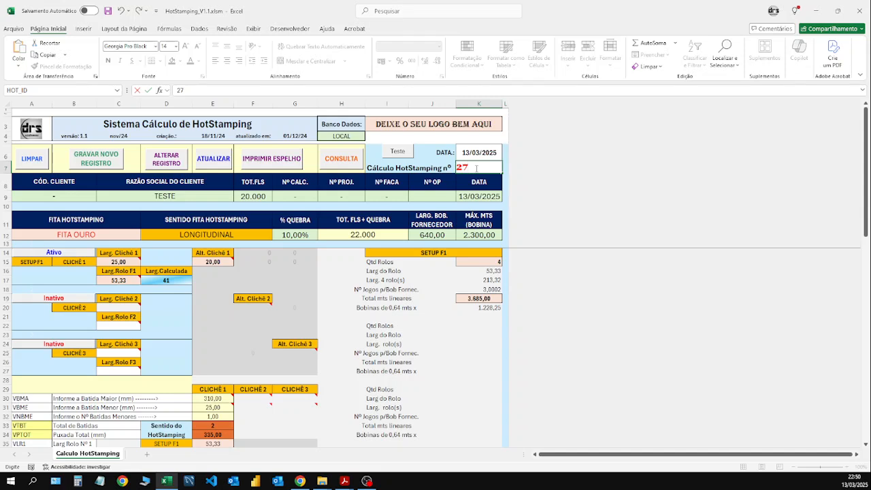
left_click(341, 161)
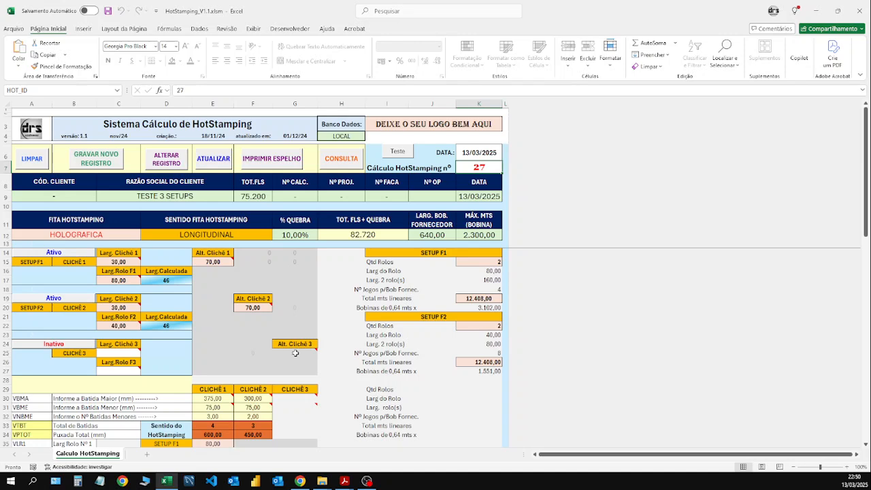
- Switch to Acrobat to examine the Calculo_Hot_Stamping and Teste_HotStamping_2_Setups PDF layouts, and return to the calculation form in Excel
left_click(345, 482)
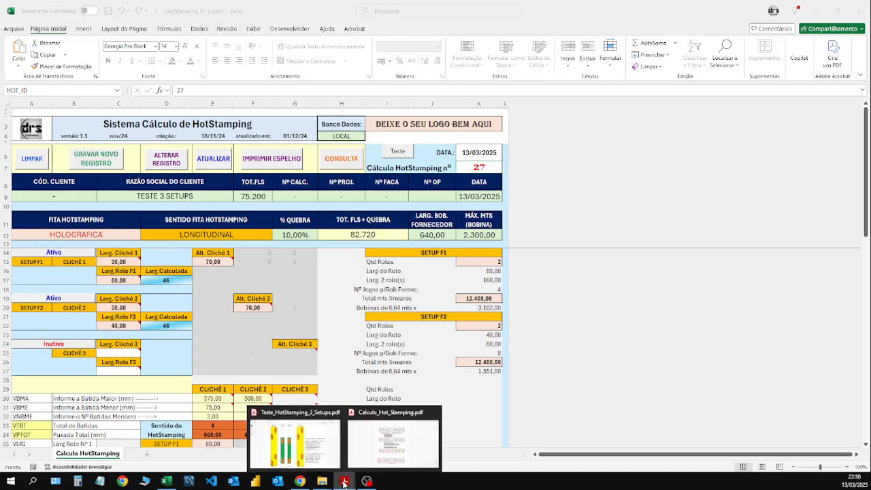
left_click(380, 454)
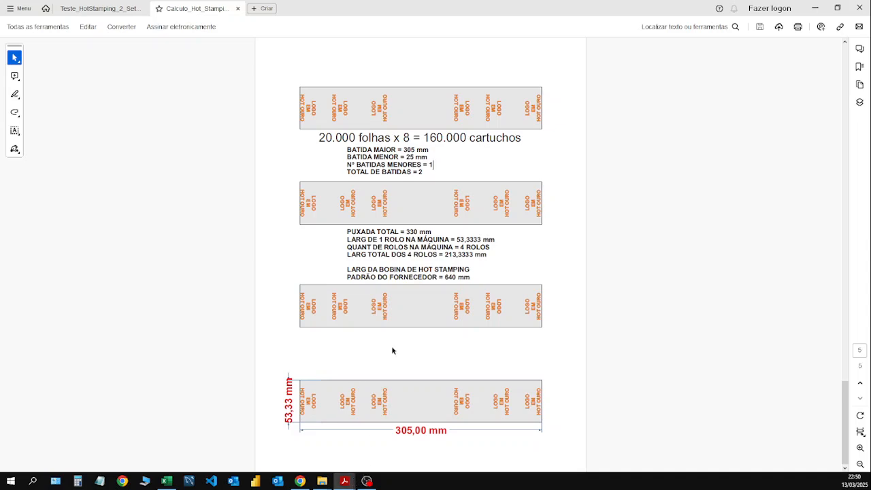
left_click(91, 8)
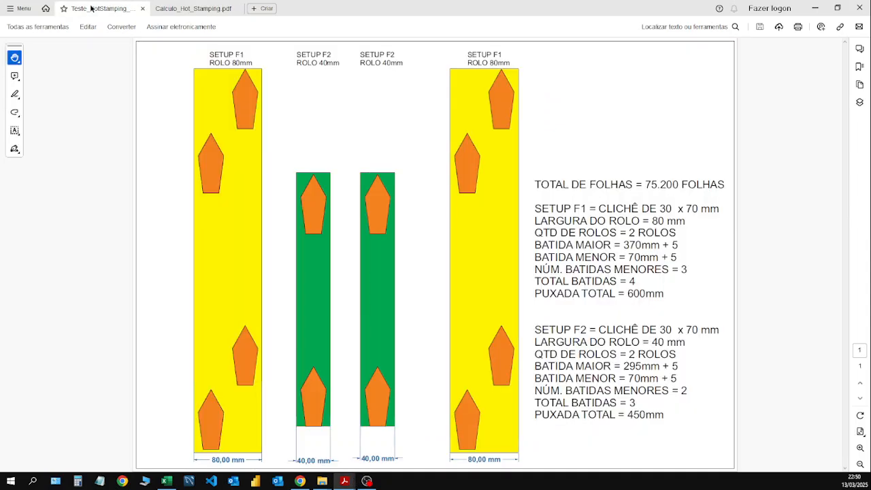
left_click(181, 8)
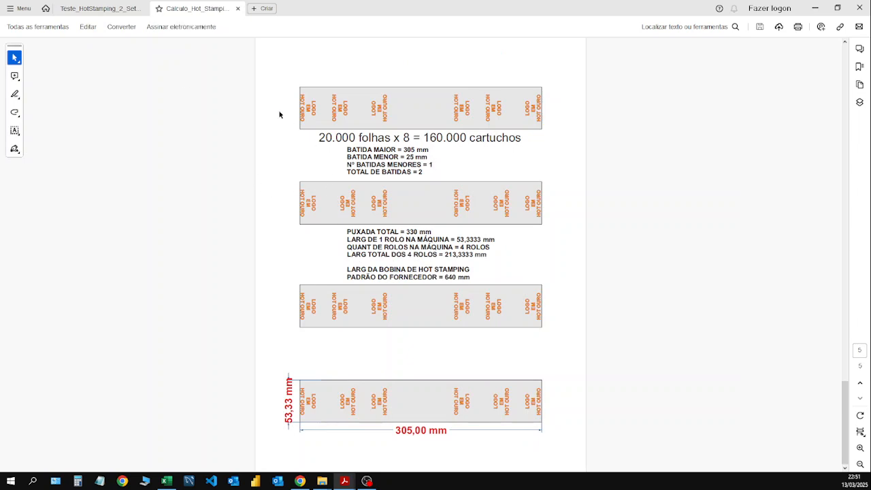
left_click(121, 11)
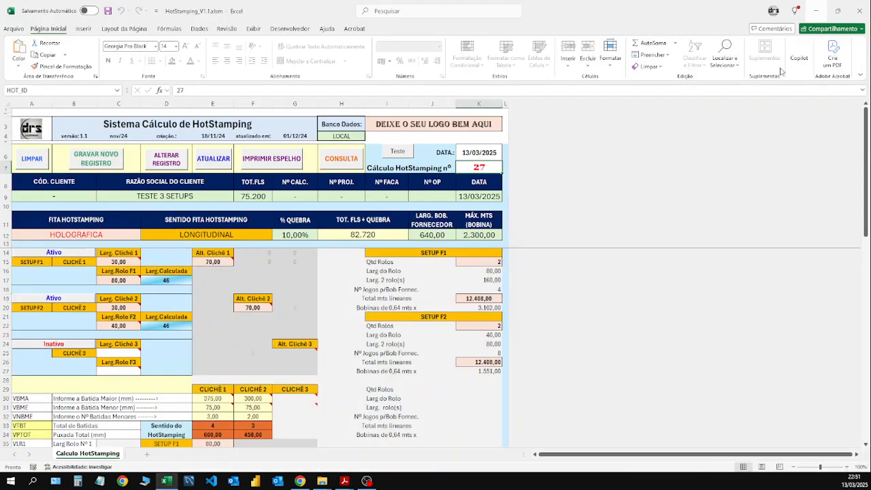
left_click(815, 8)
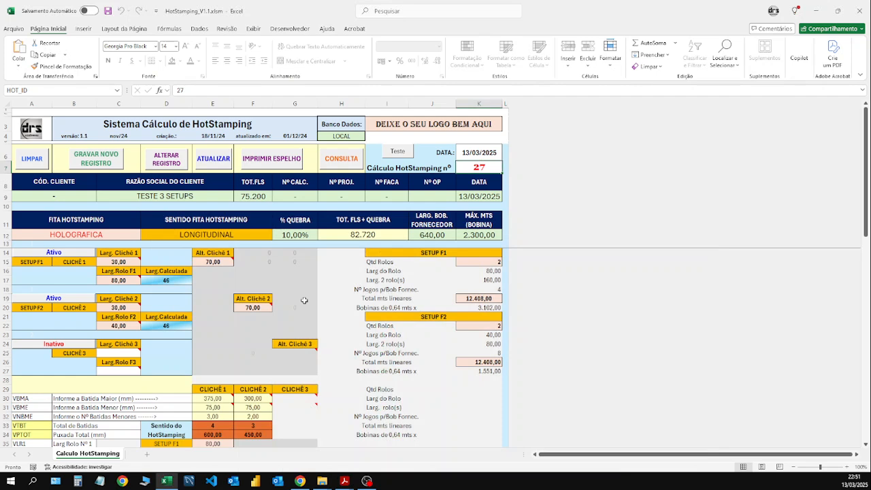